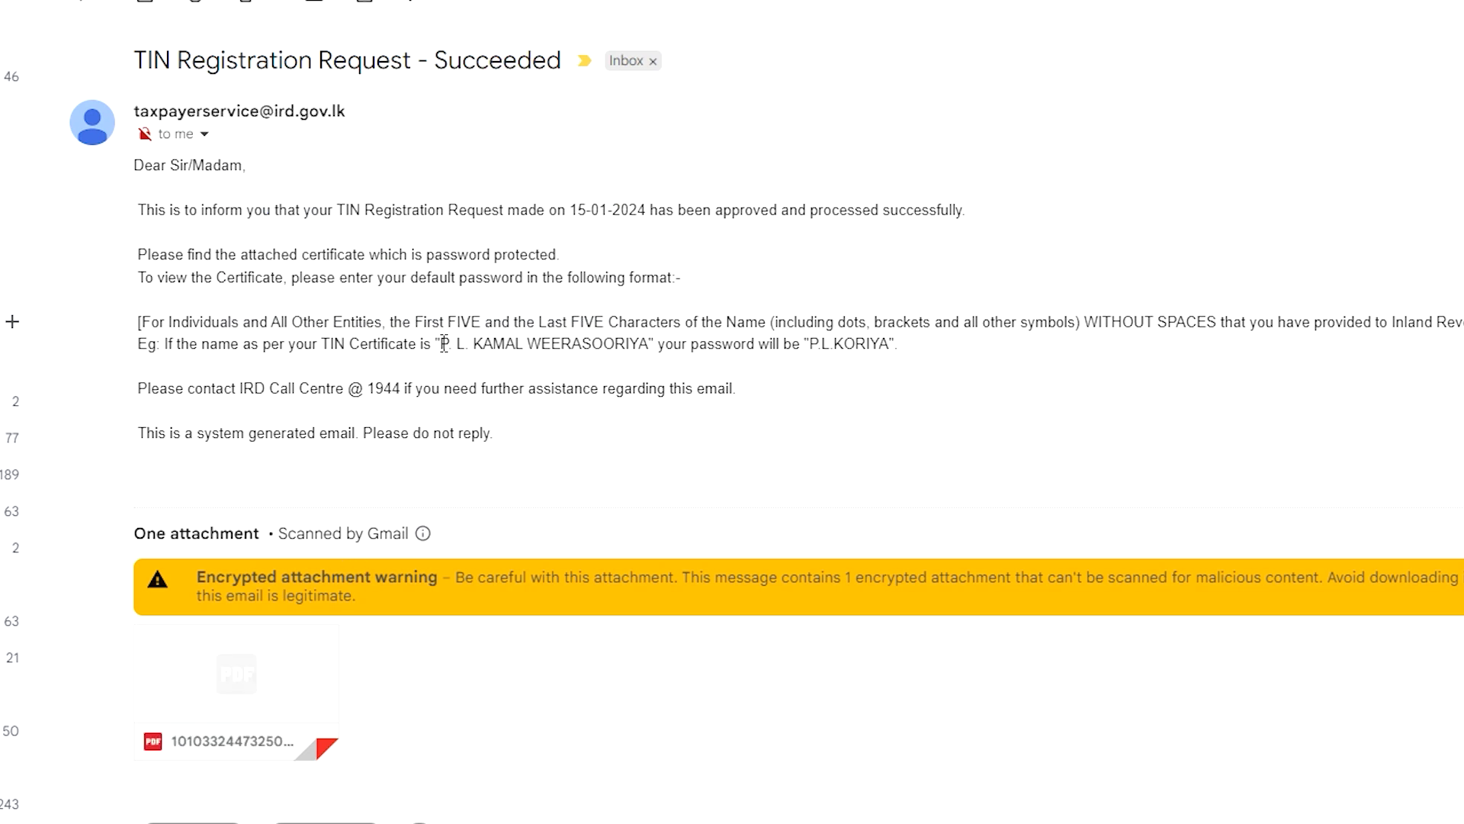
- Examine the example name and its matching default password in the TIN Registration Request email
drag(441, 344, 632, 344)
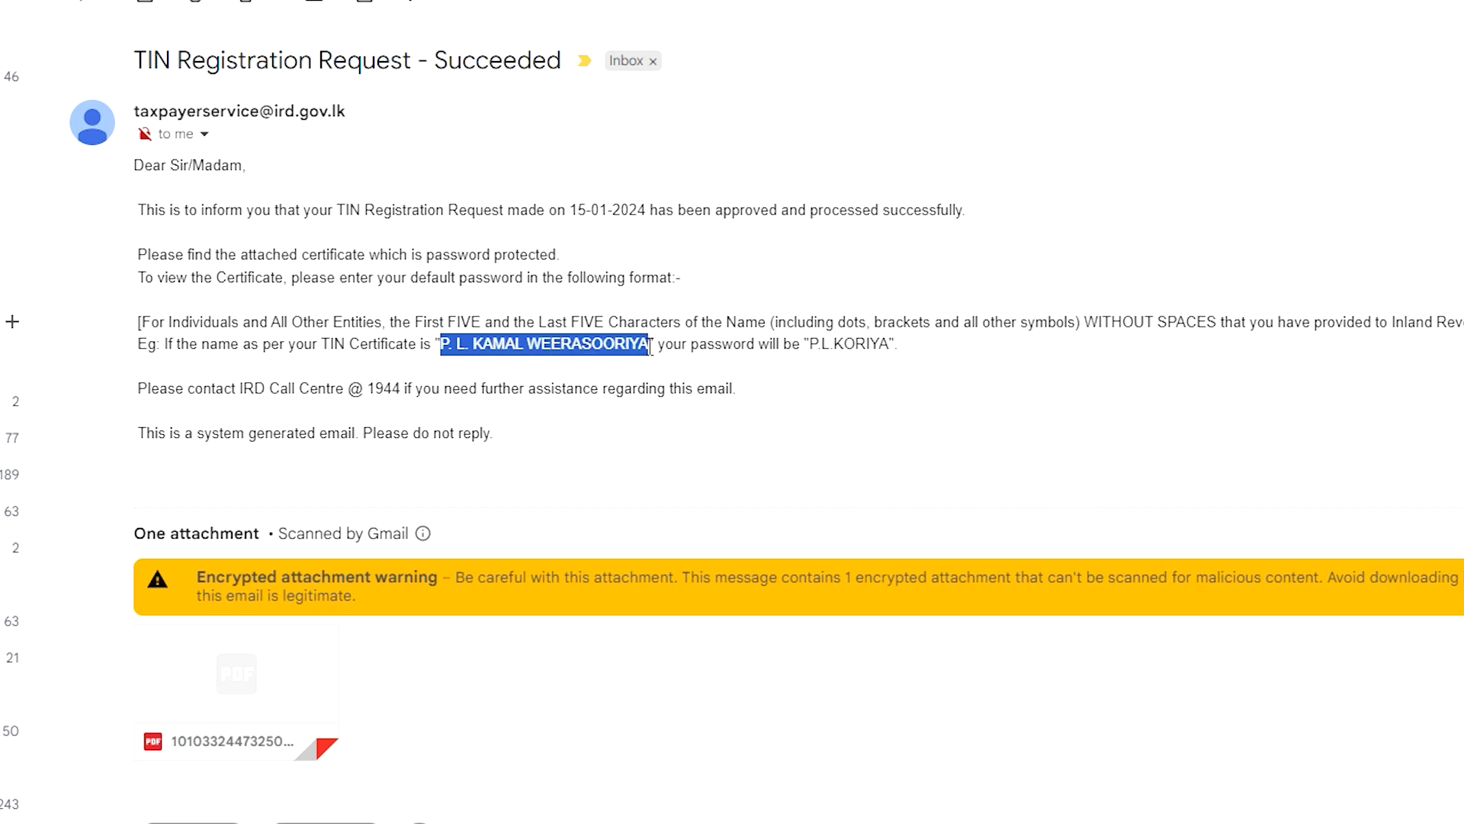
drag(810, 344, 890, 352)
click(854, 374)
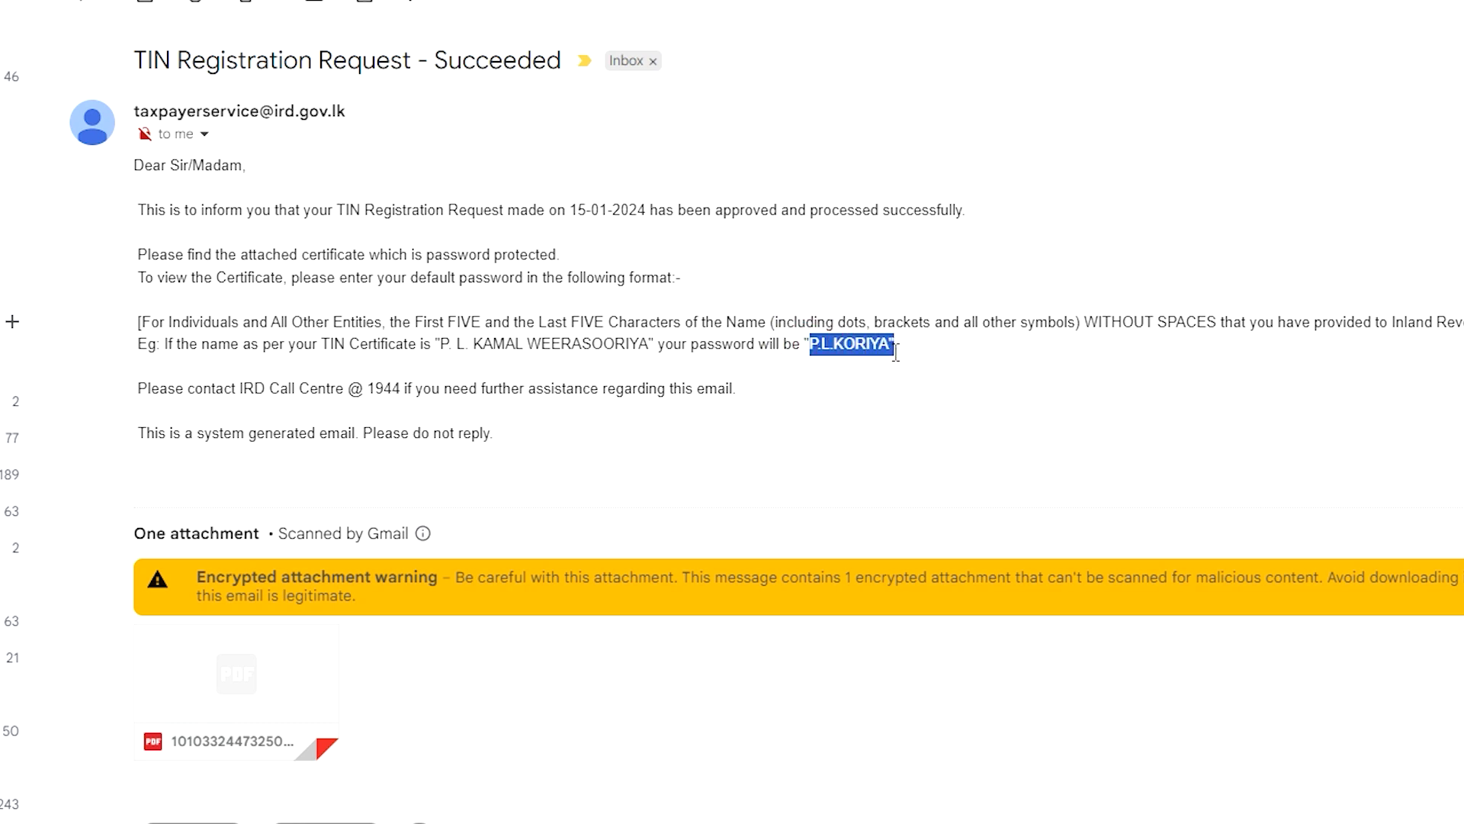
drag(896, 351, 889, 353)
click(892, 386)
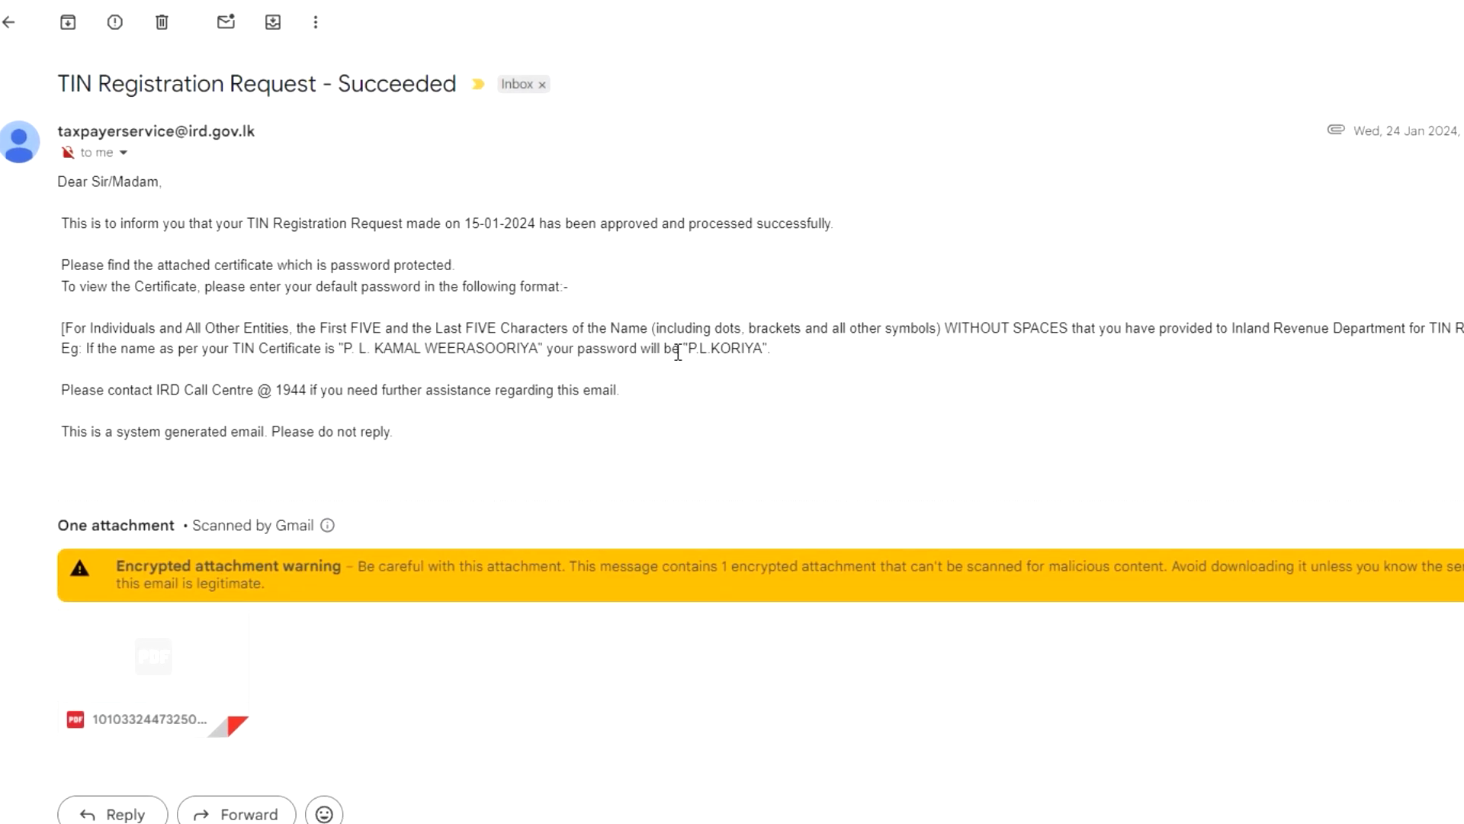
mouse_move(676, 352)
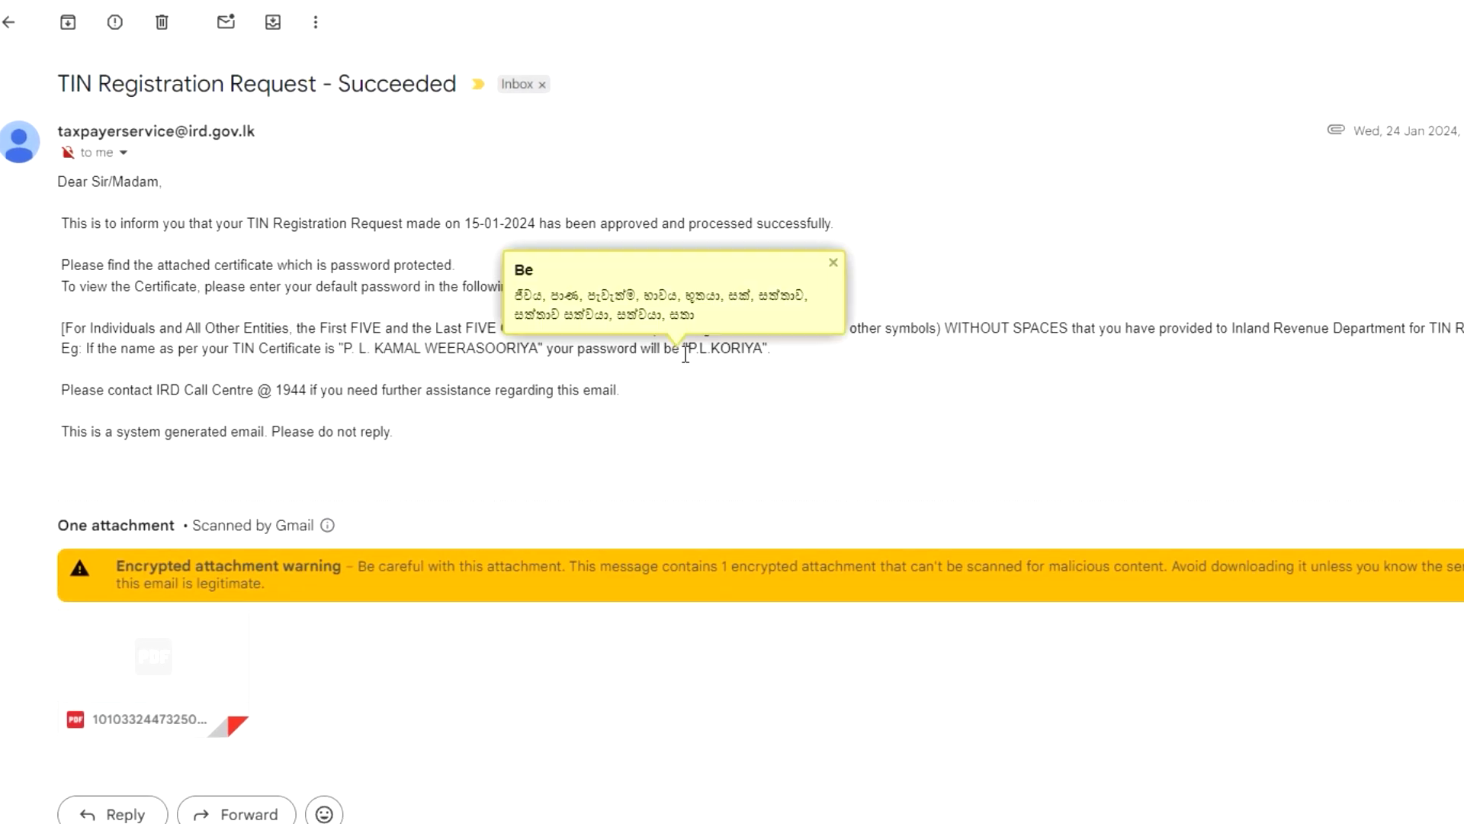
drag(692, 353, 769, 357)
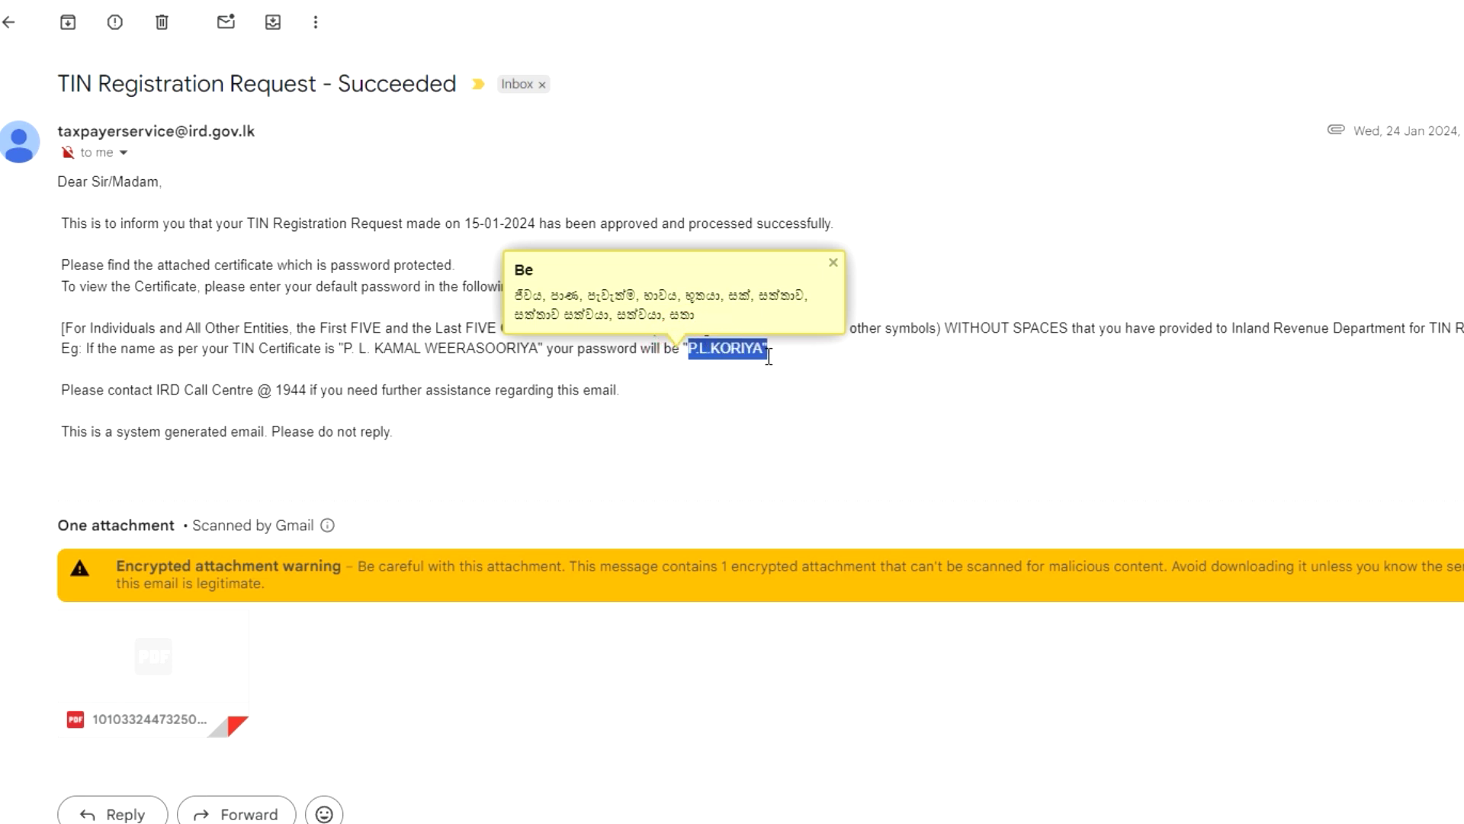
click(778, 382)
click(736, 395)
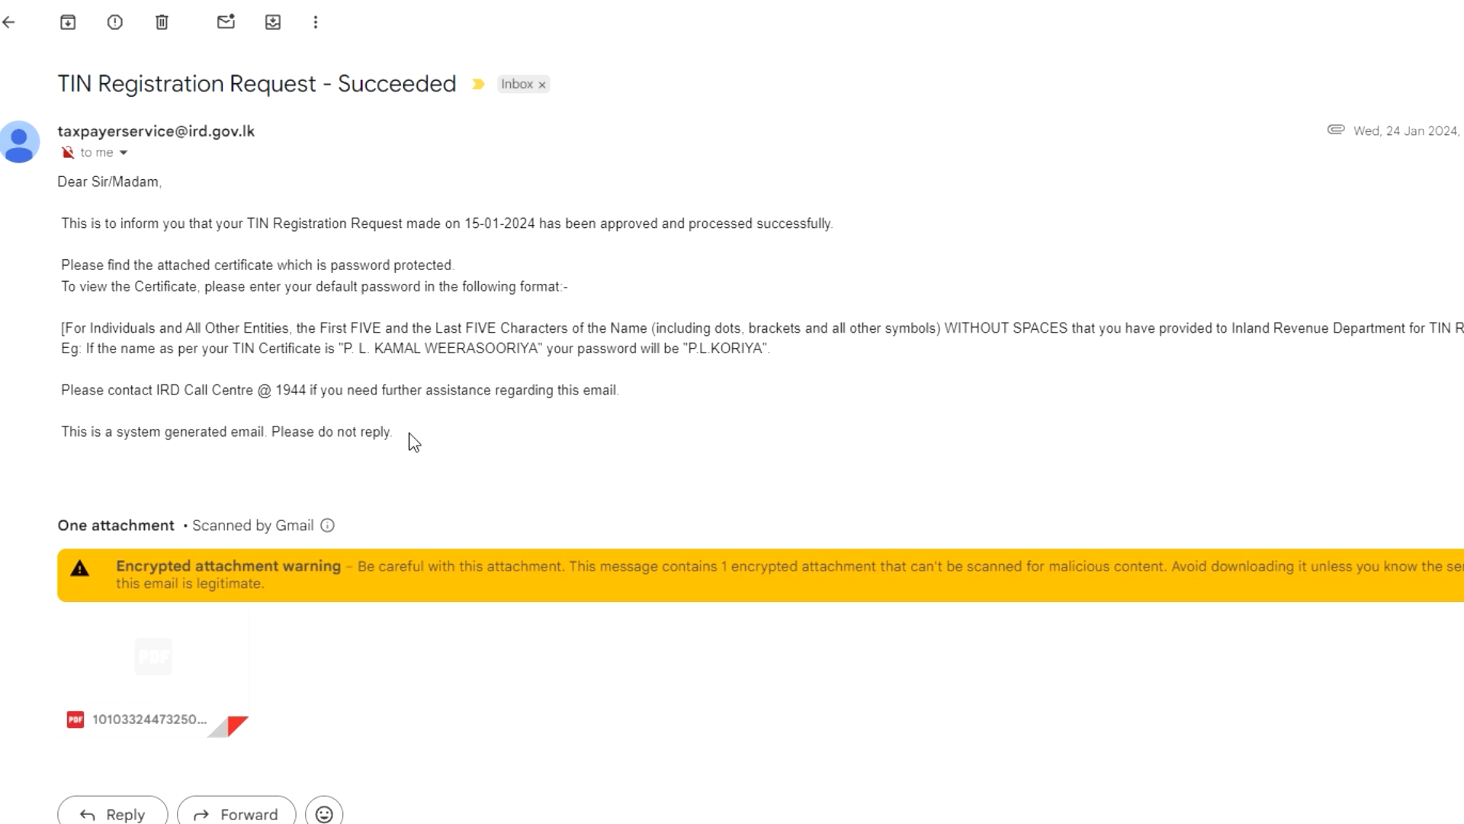
- Open the PIN Registration Request email and examine its default password format and both name examples
click(11, 35)
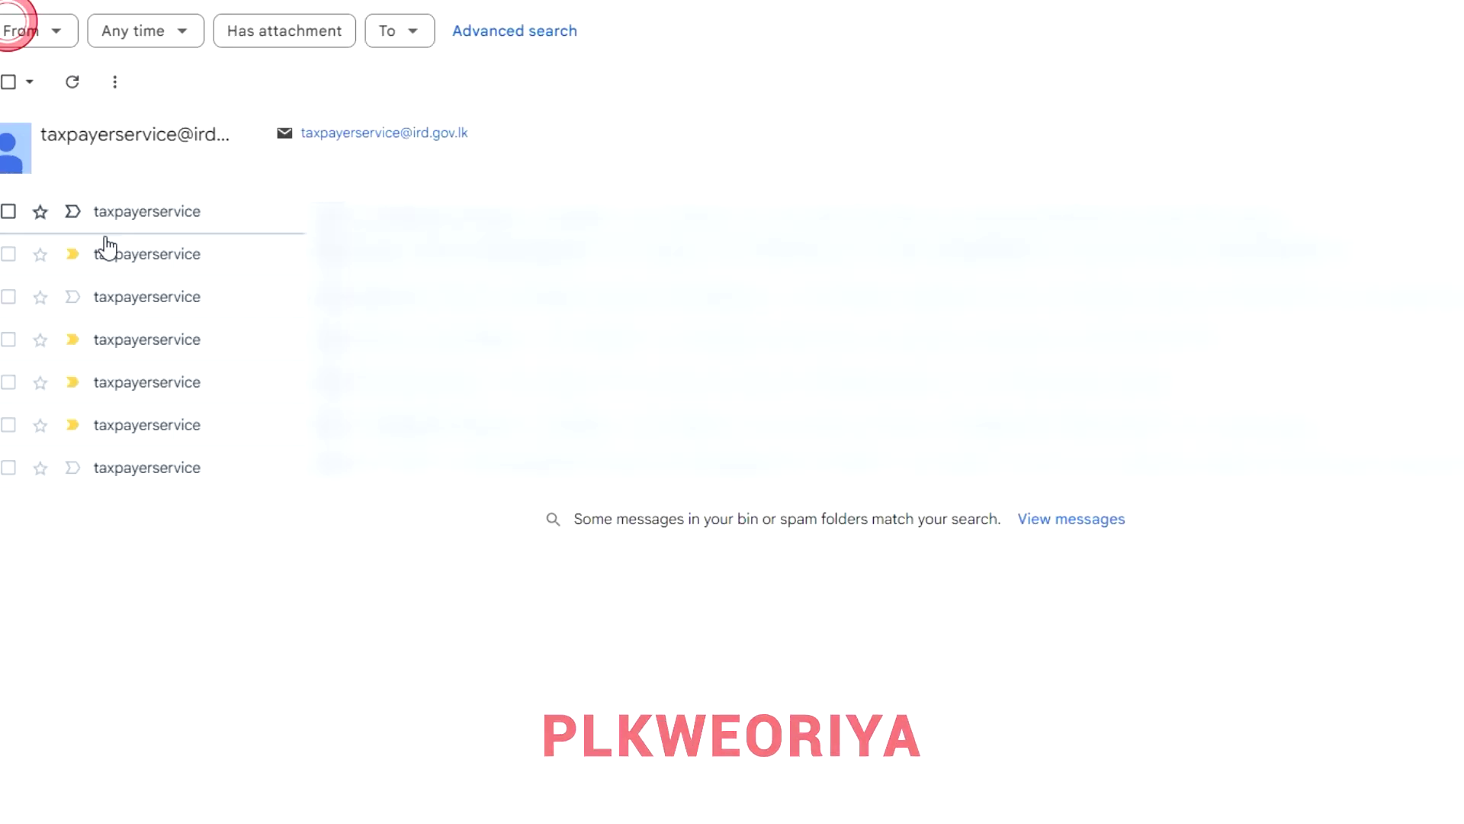
click(448, 208)
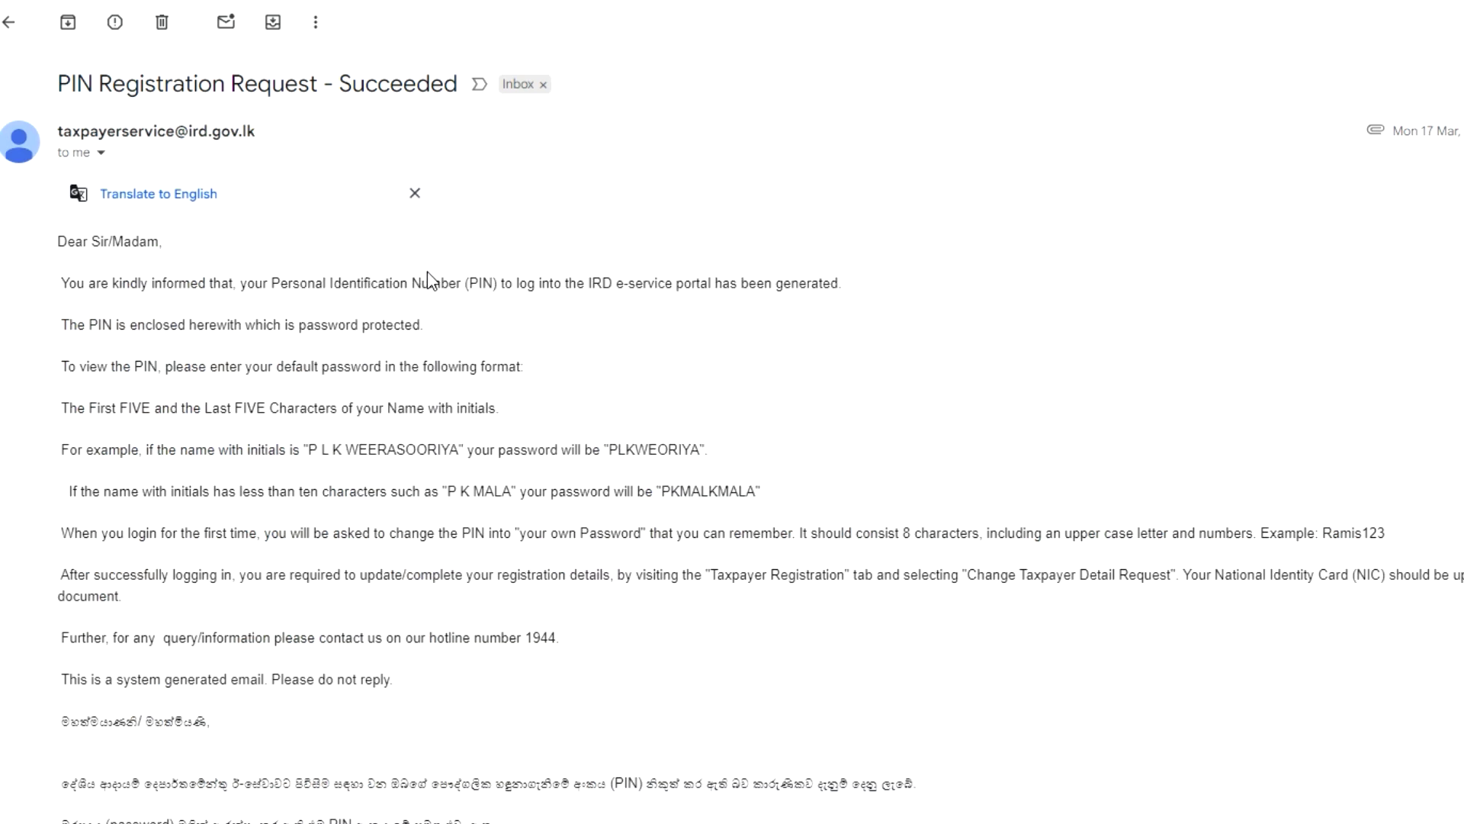
drag(614, 450, 688, 452)
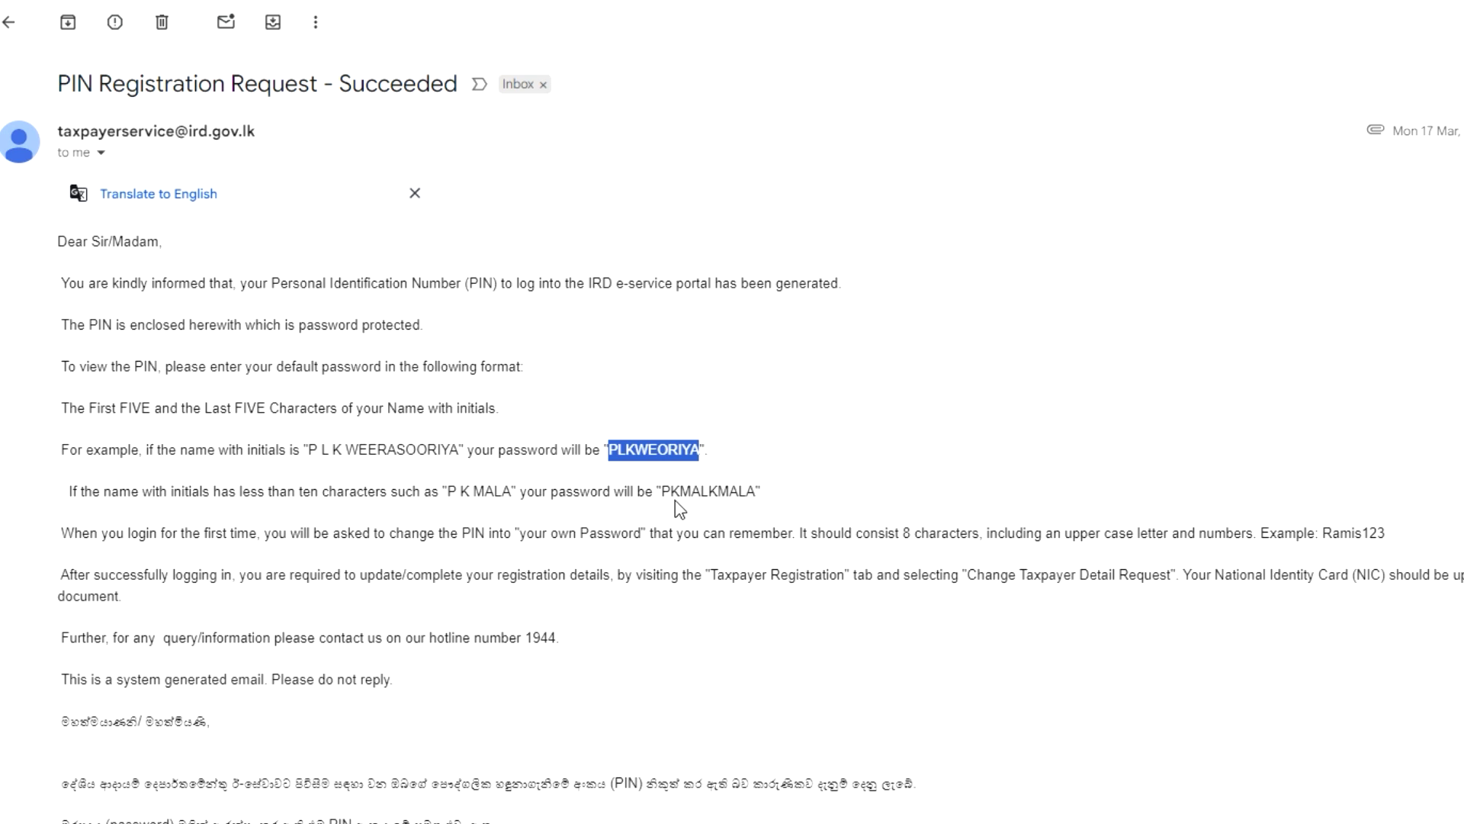
drag(311, 450, 456, 451)
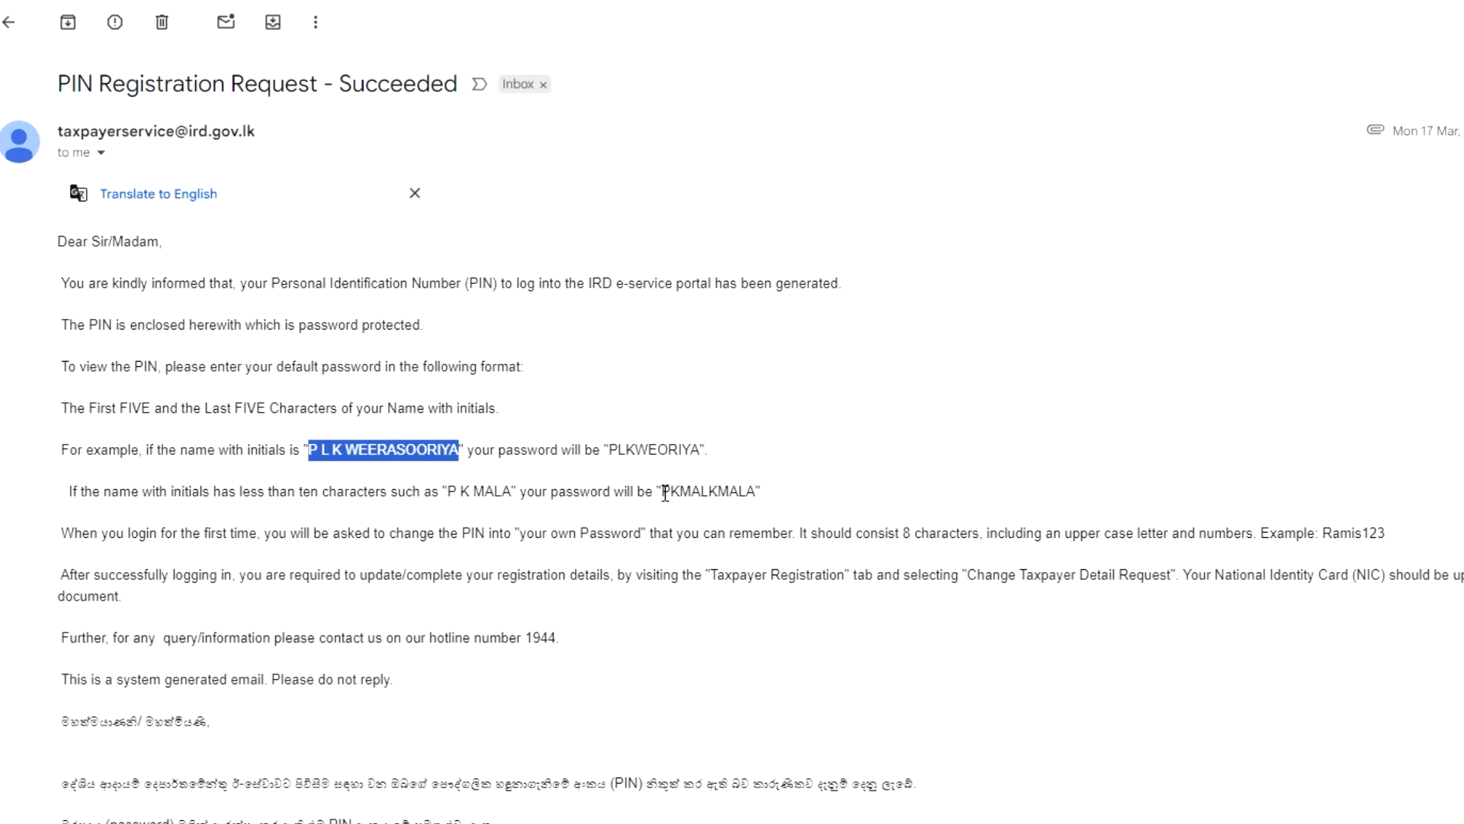
drag(610, 450, 699, 450)
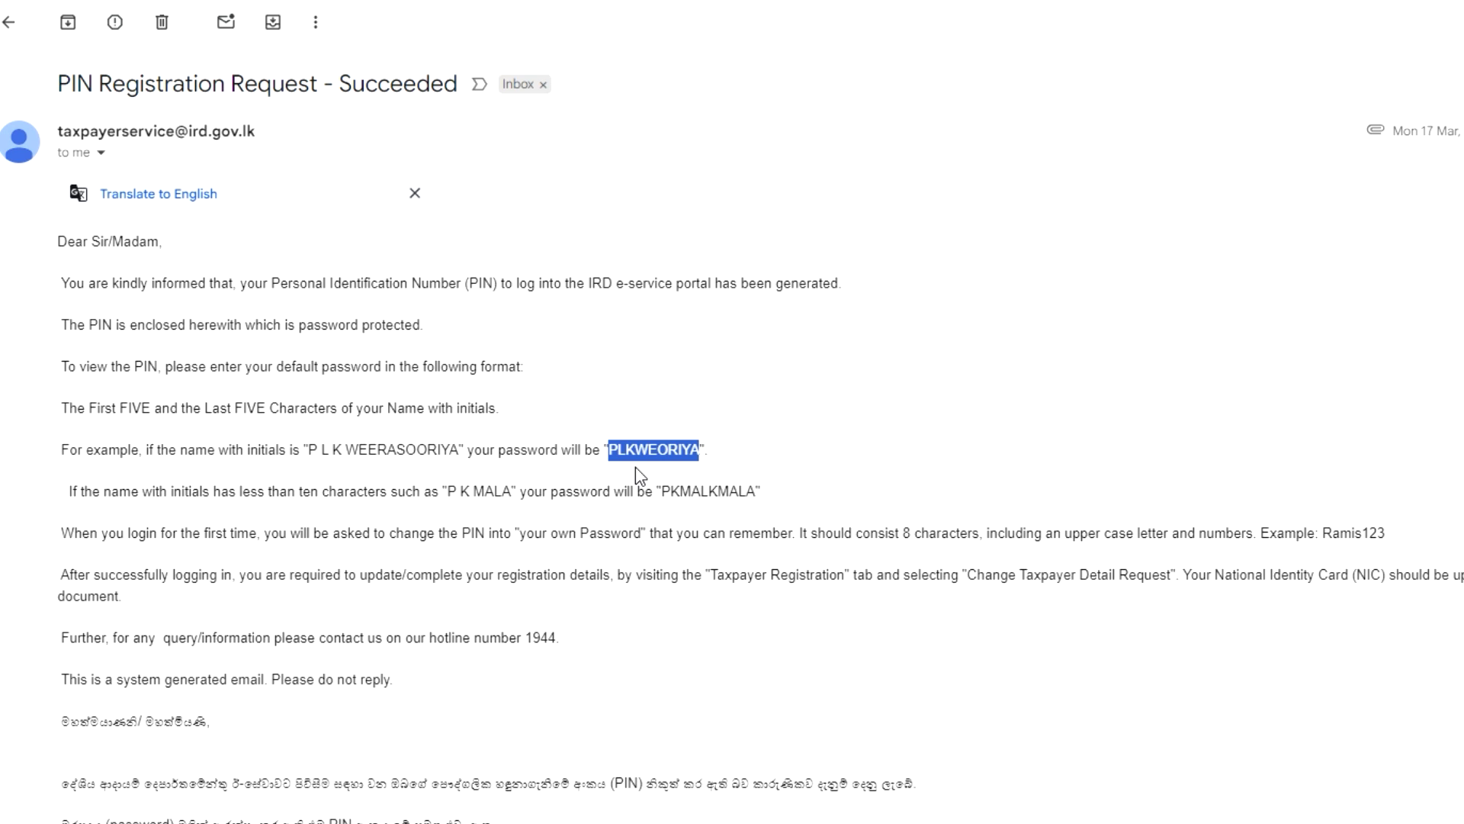
drag(757, 491, 675, 491)
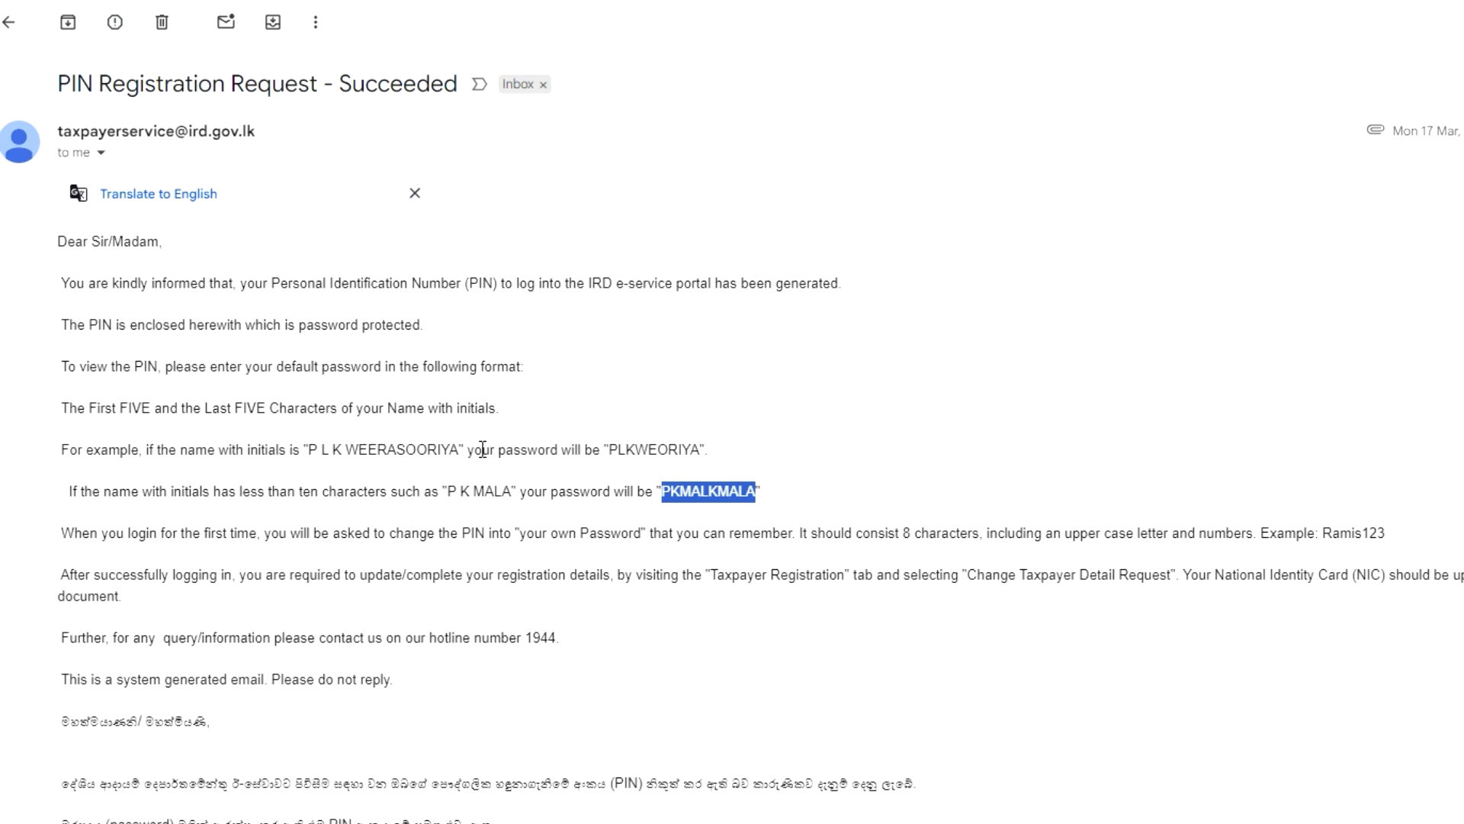
drag(308, 449, 336, 449)
- Unlock the PDF certificate attached to the TIN Registration Request email by entering its document password
click(874, 462)
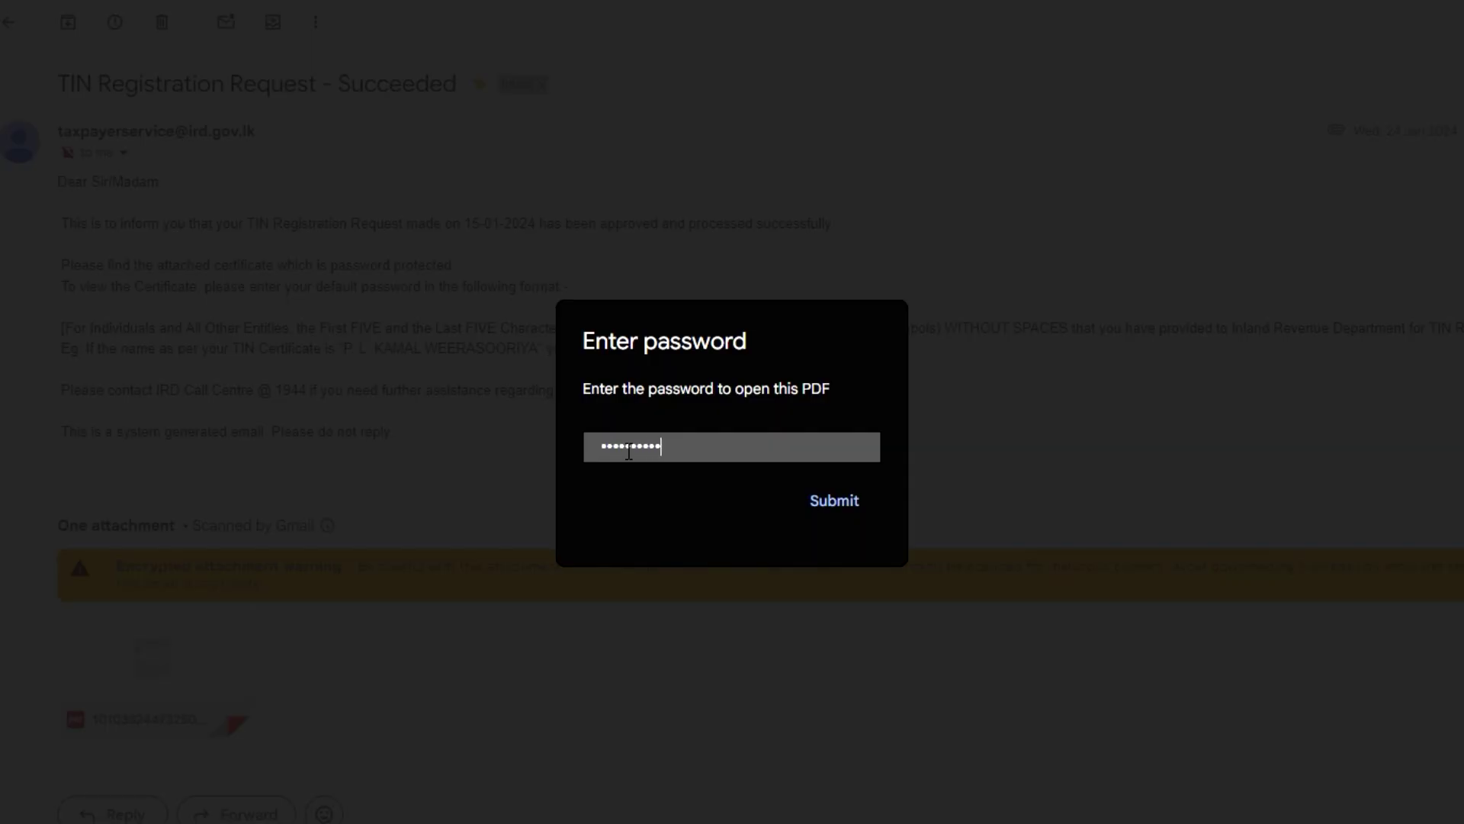
key(Return)
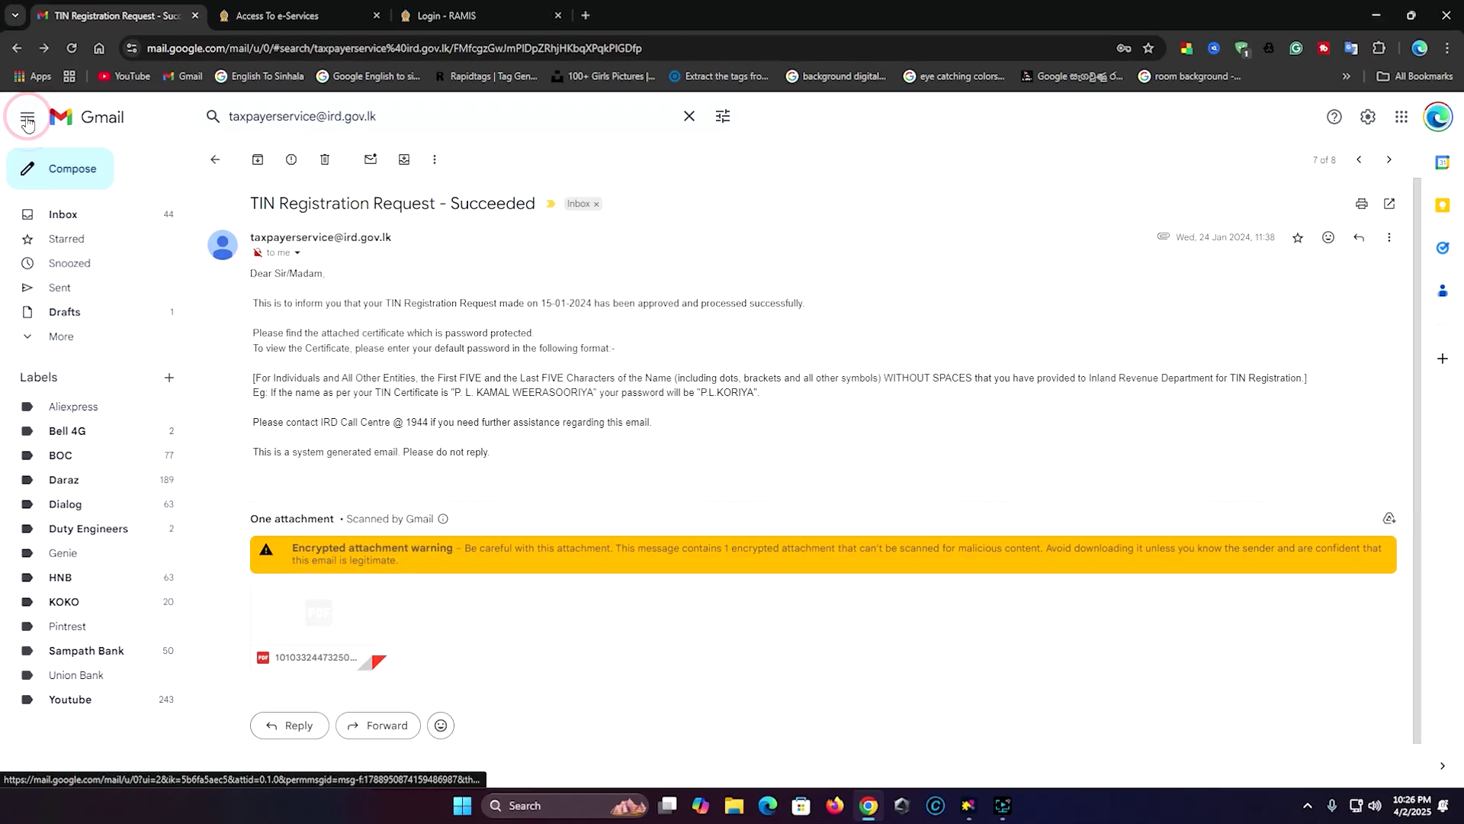
- Open the PIN Registration Request - Succeeded email and open the PDF attached at its end
click(22, 51)
click(525, 296)
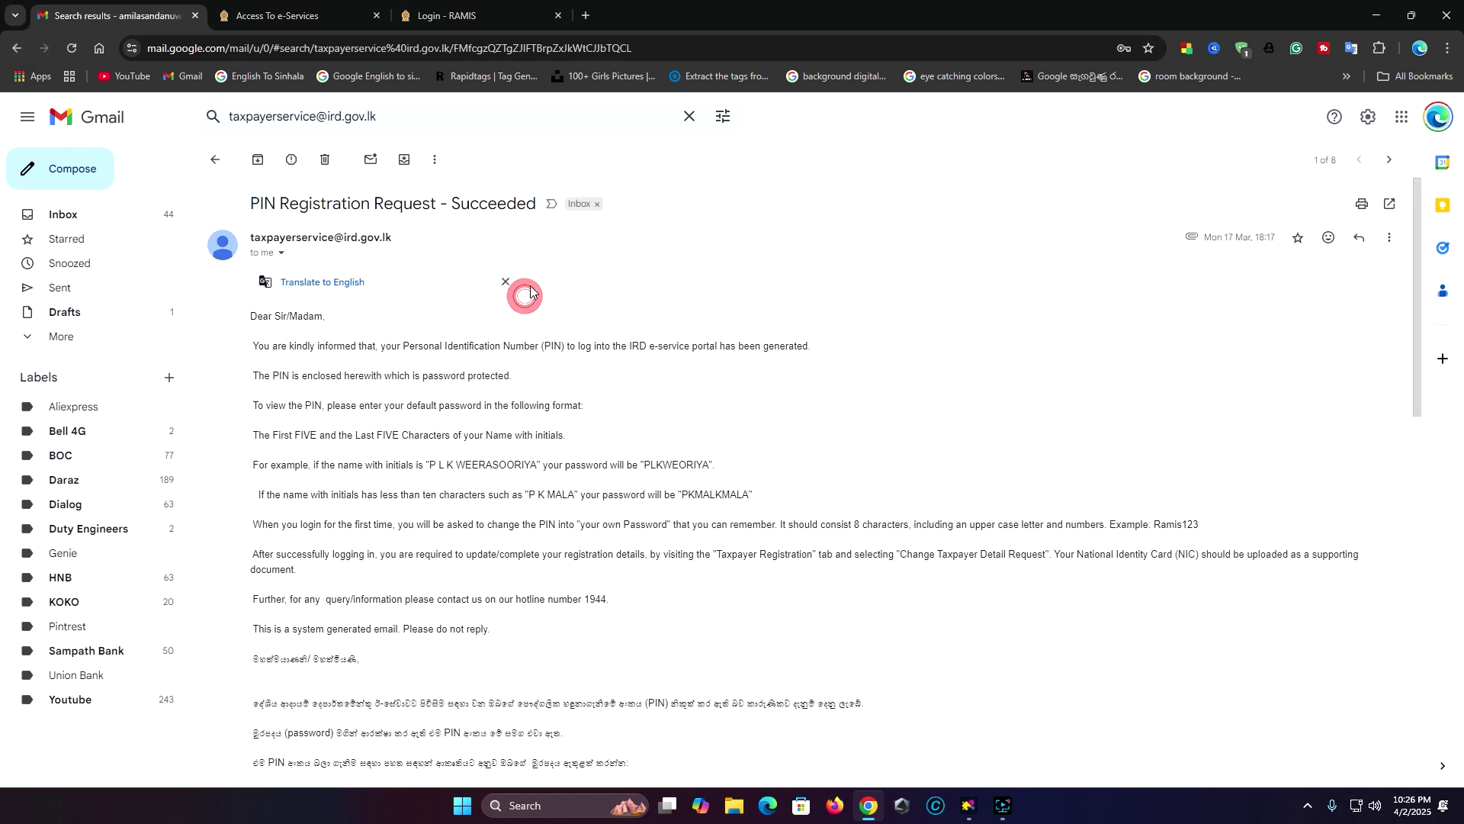
scroll(501, 447, down, 10)
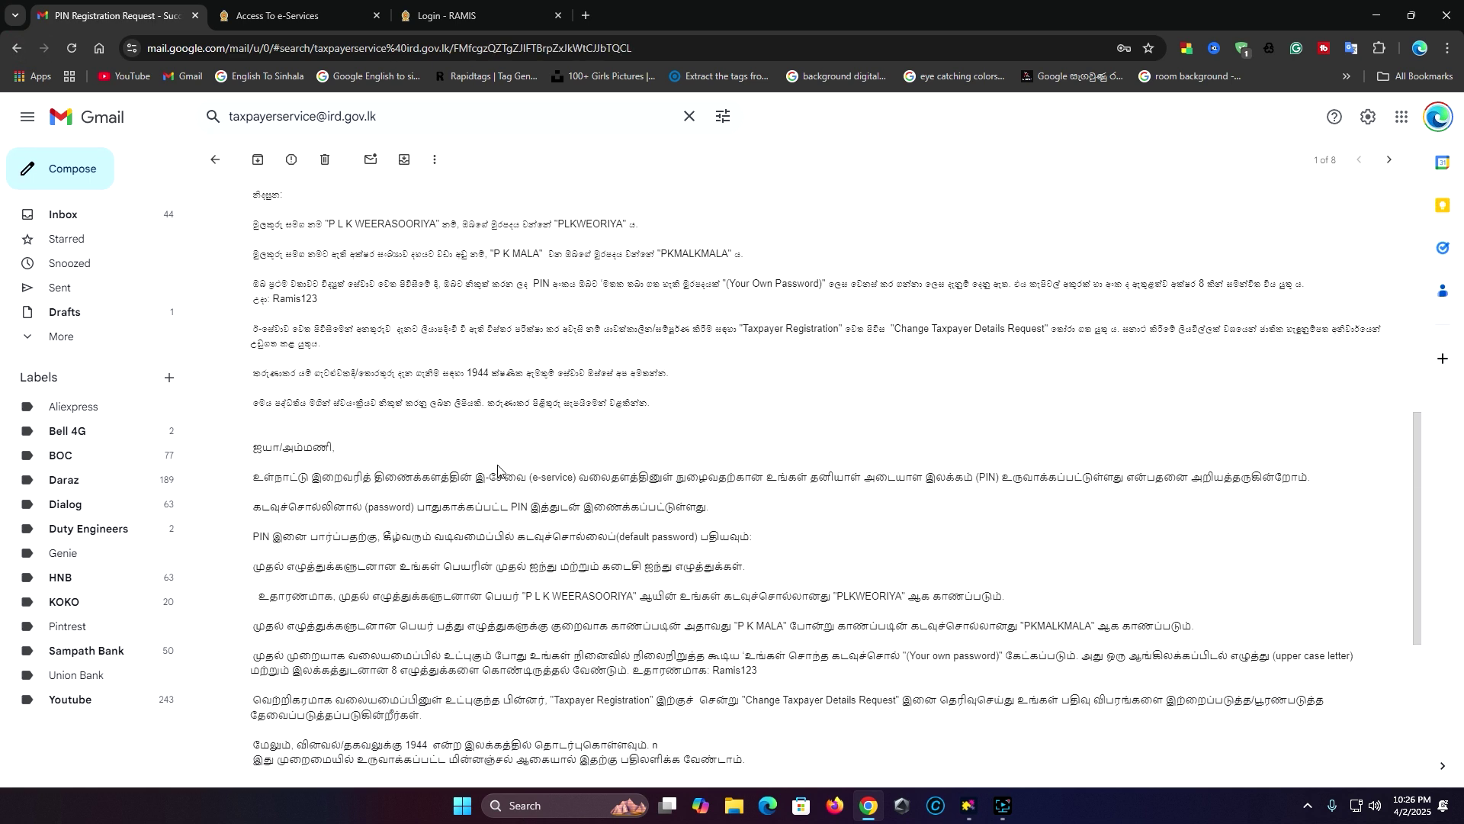
scroll(498, 469, down, 2)
scroll(497, 466, up, 10)
scroll(497, 465, down, 5)
scroll(497, 465, down, 4)
click(332, 577)
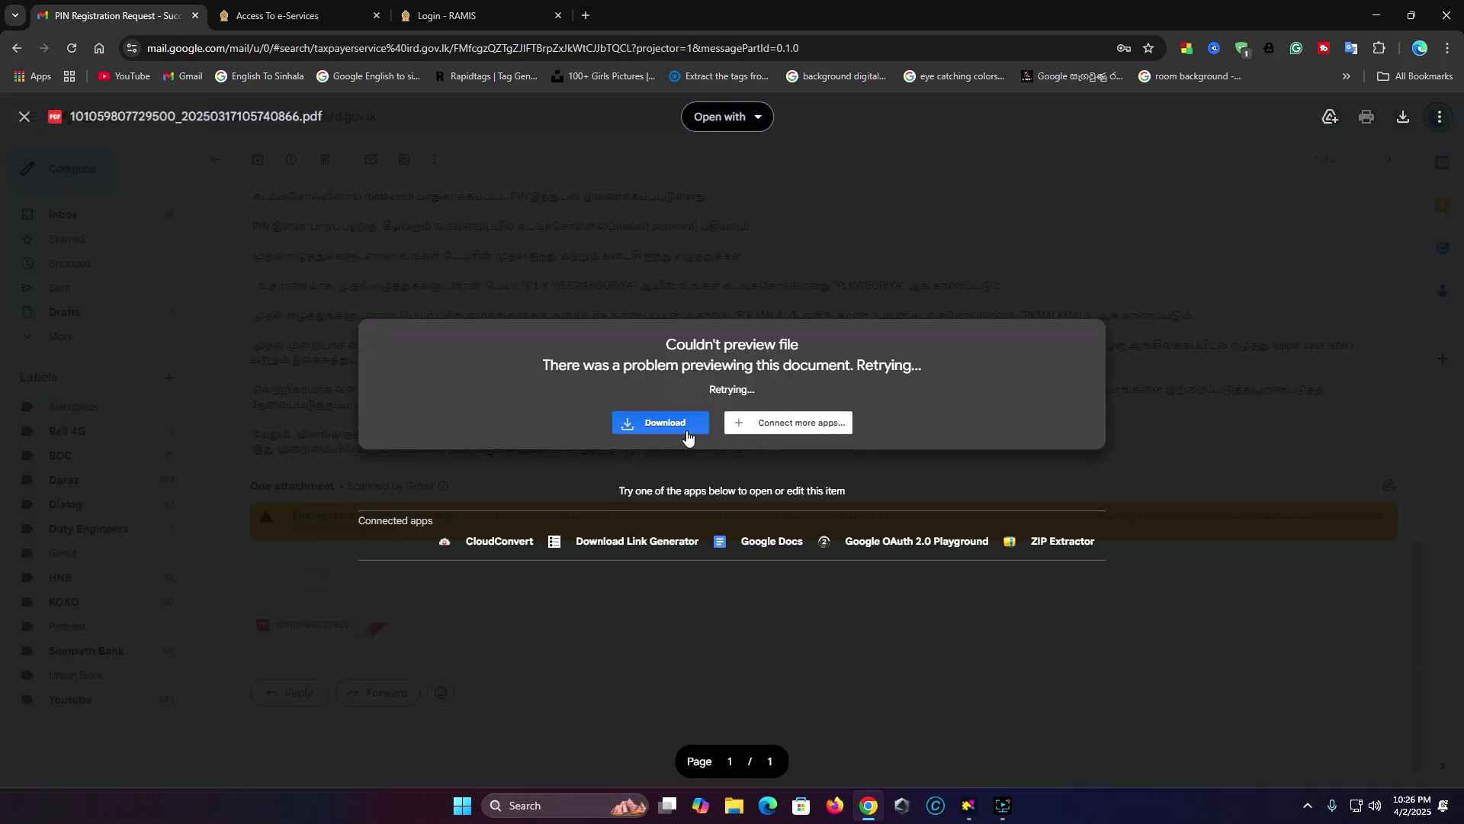
- Download the attached PIN letter and unlock its preview by entering the PDF password
click(752, 236)
click(275, 600)
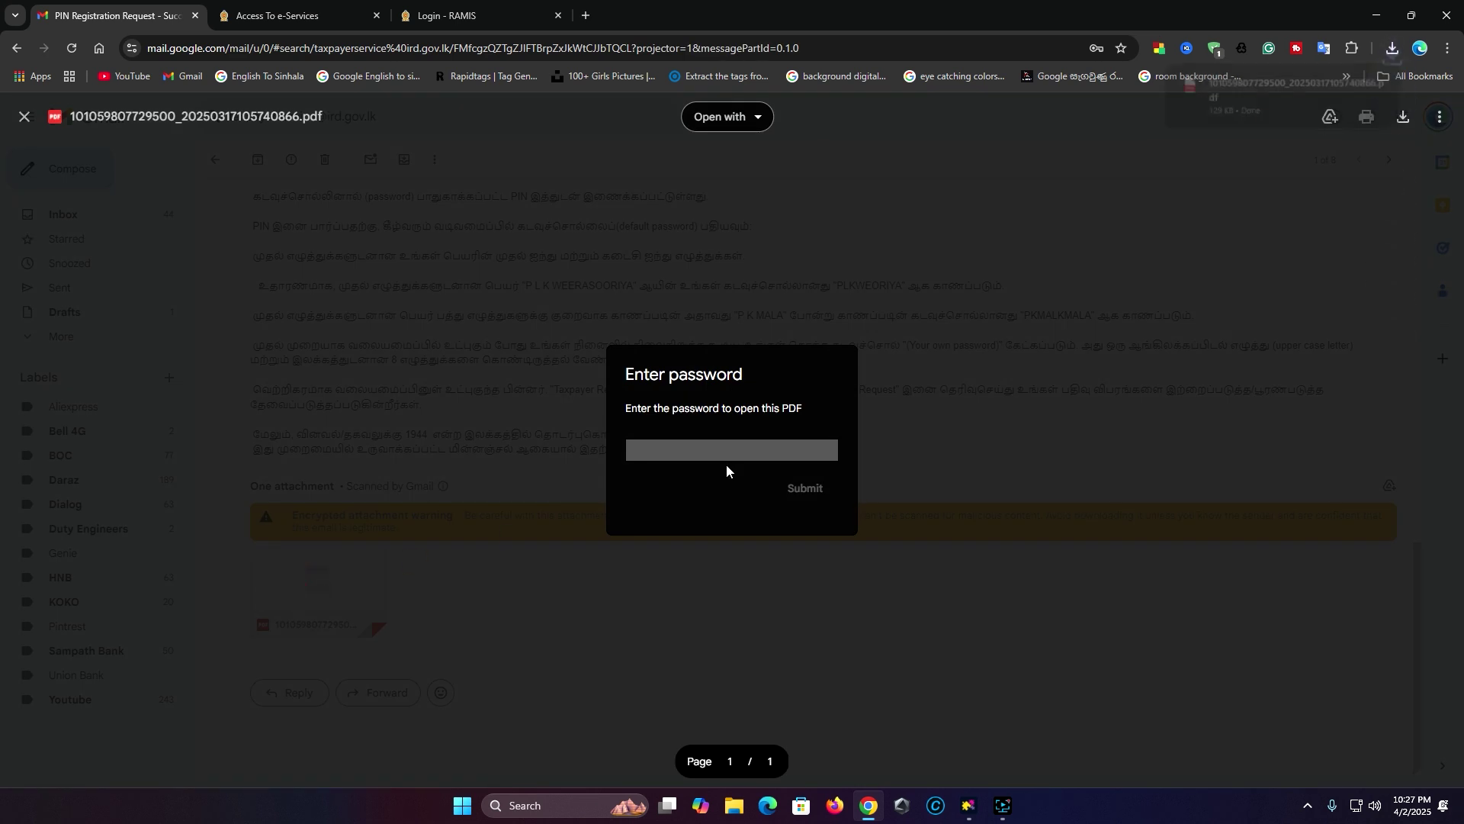
click(690, 450)
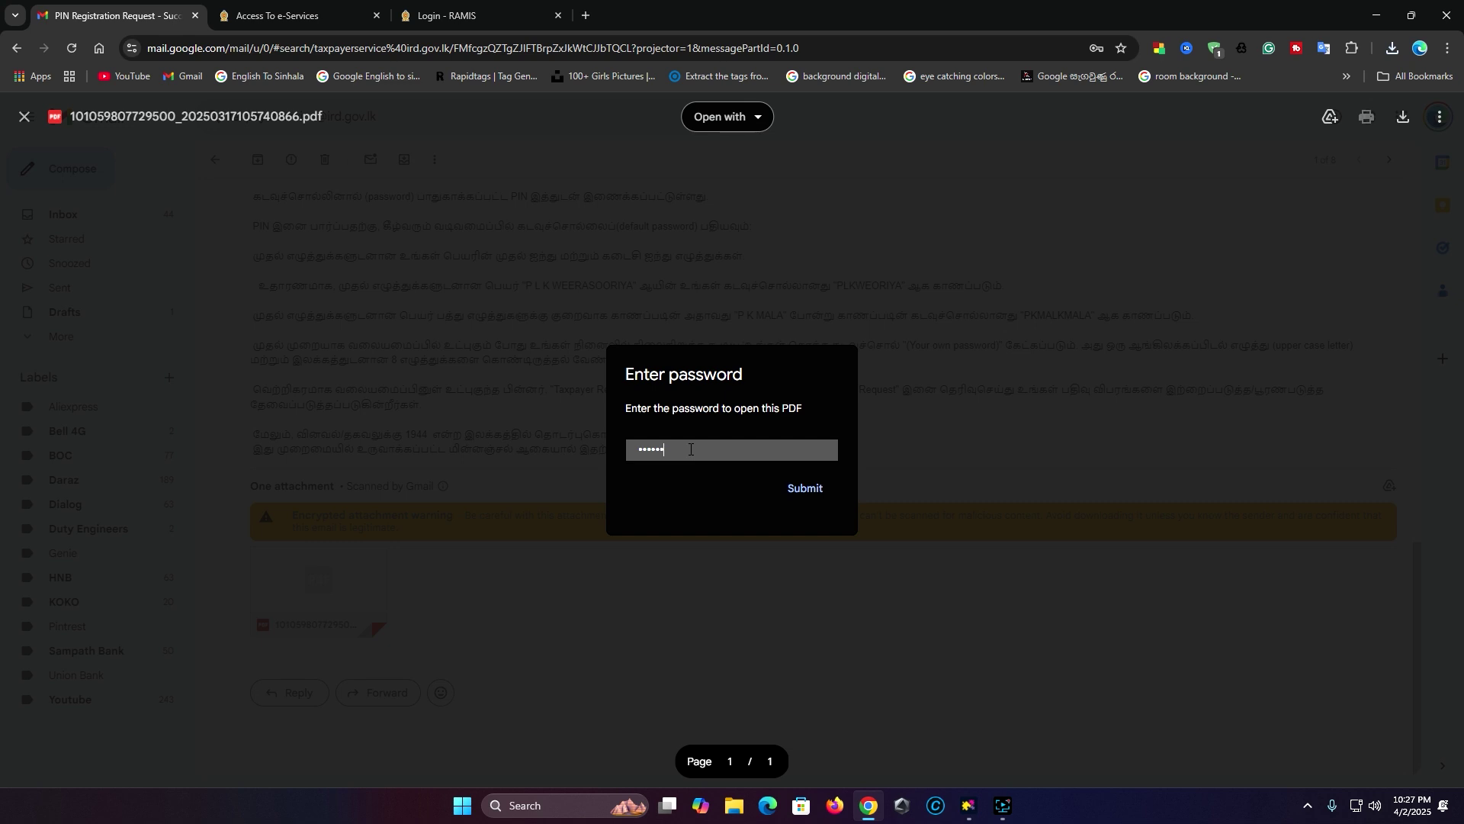
key(Return)
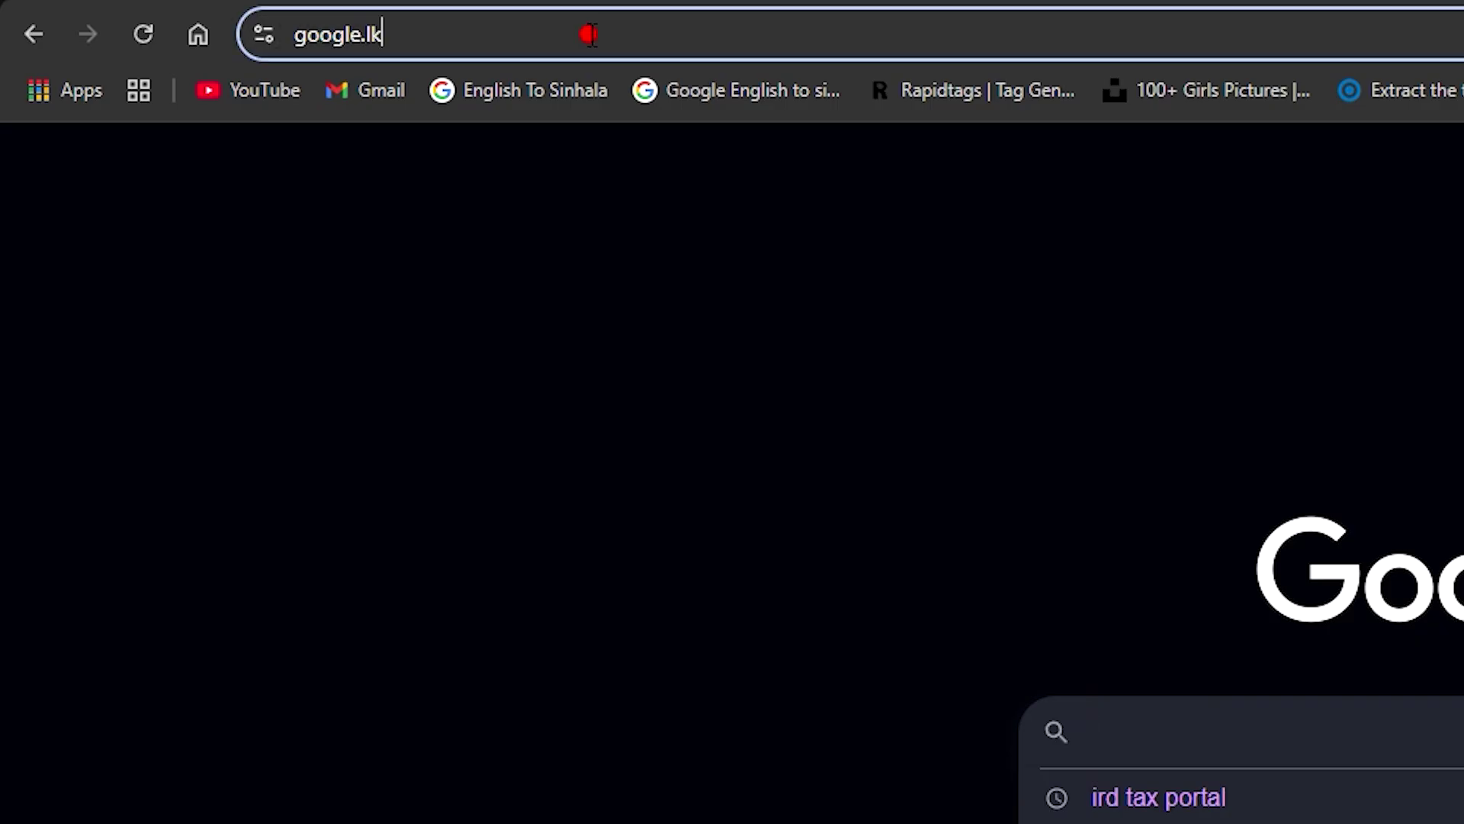
click(293, 48)
text(www.)
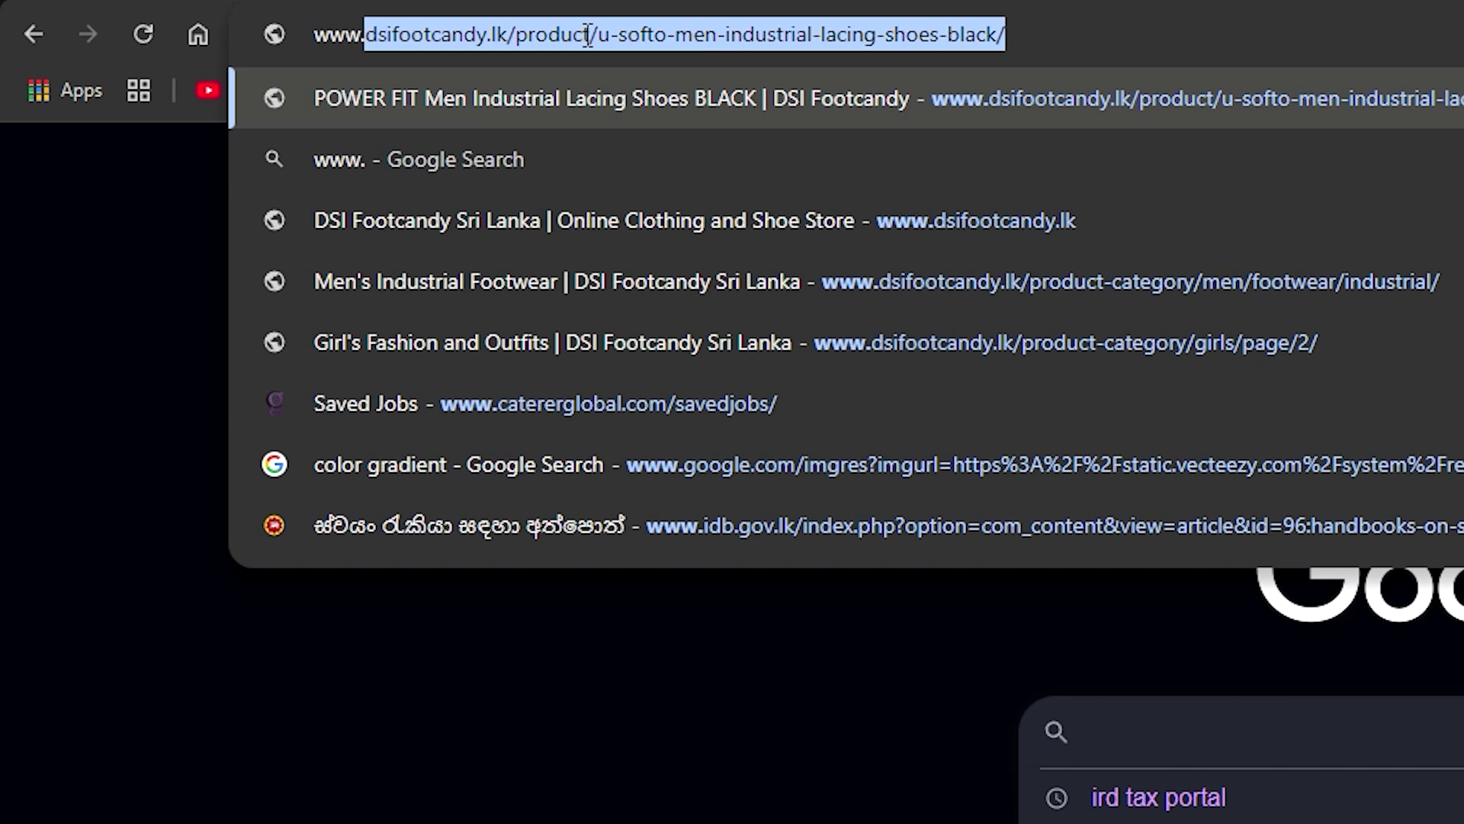
text(ird.gov)
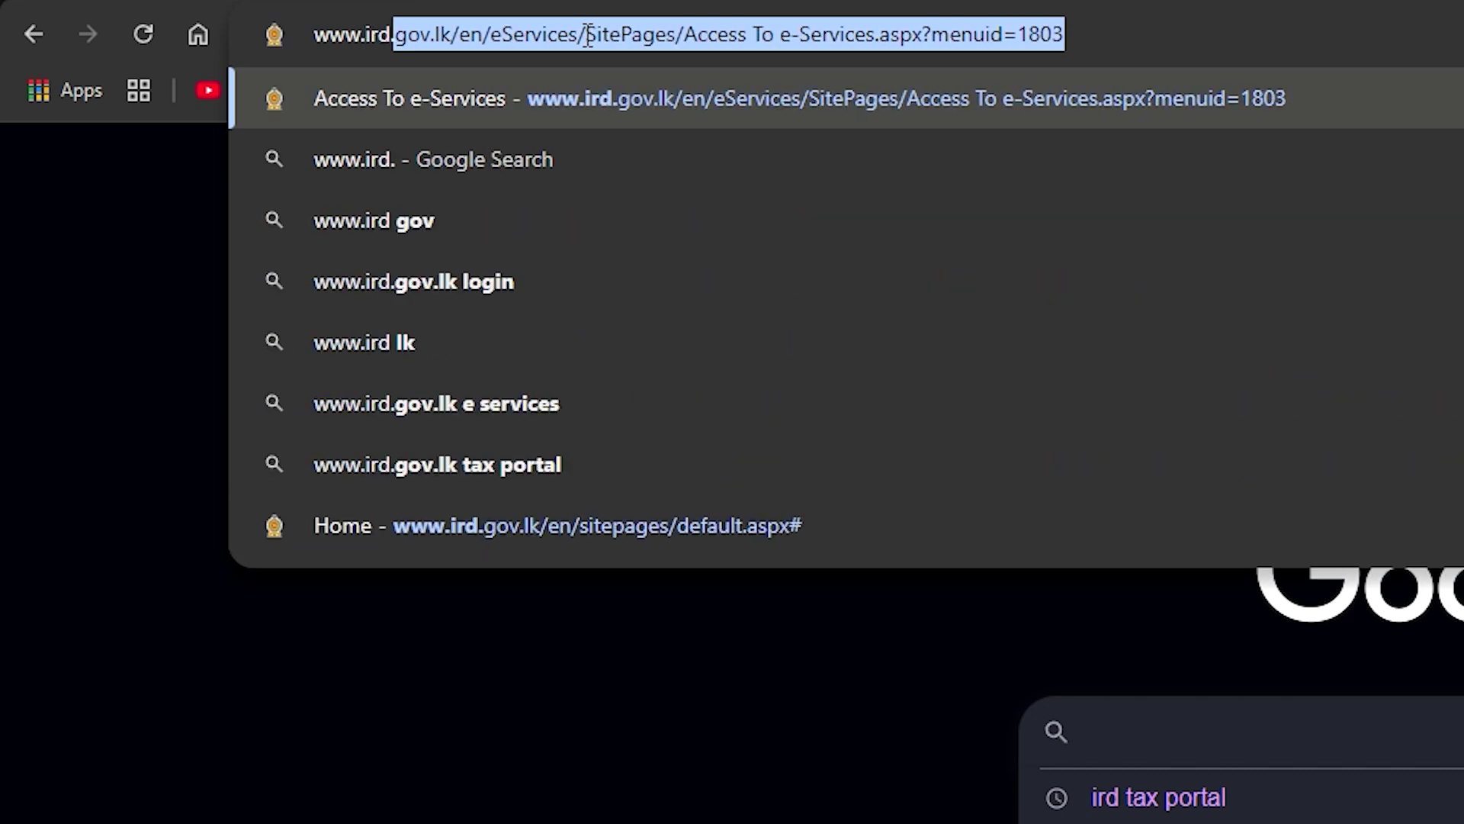
text(.lk)
key(Delete)
key(Return)
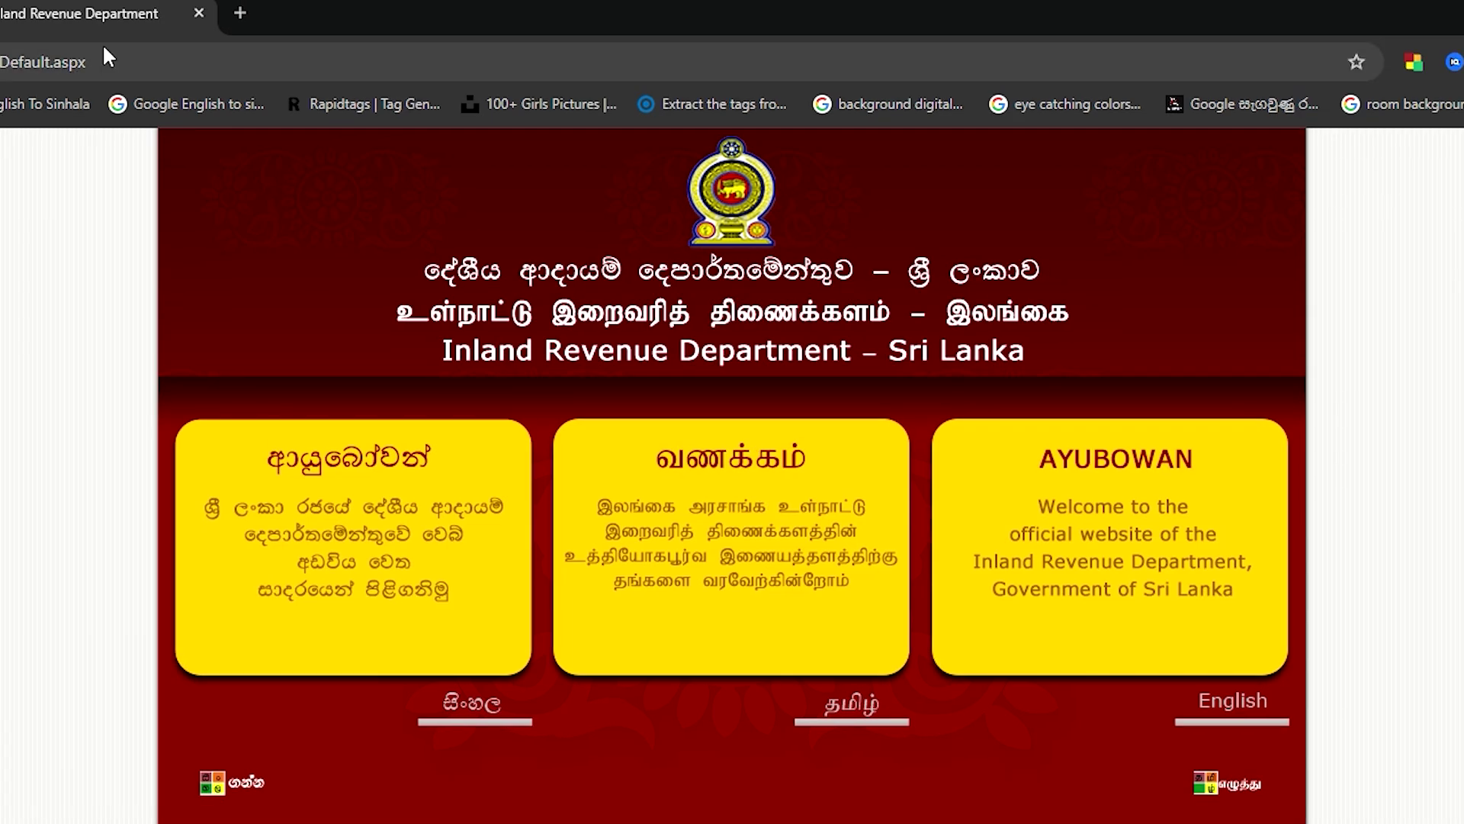
- View the English home page, return to the language selection and enter the Sinhala version of the site
click(1068, 512)
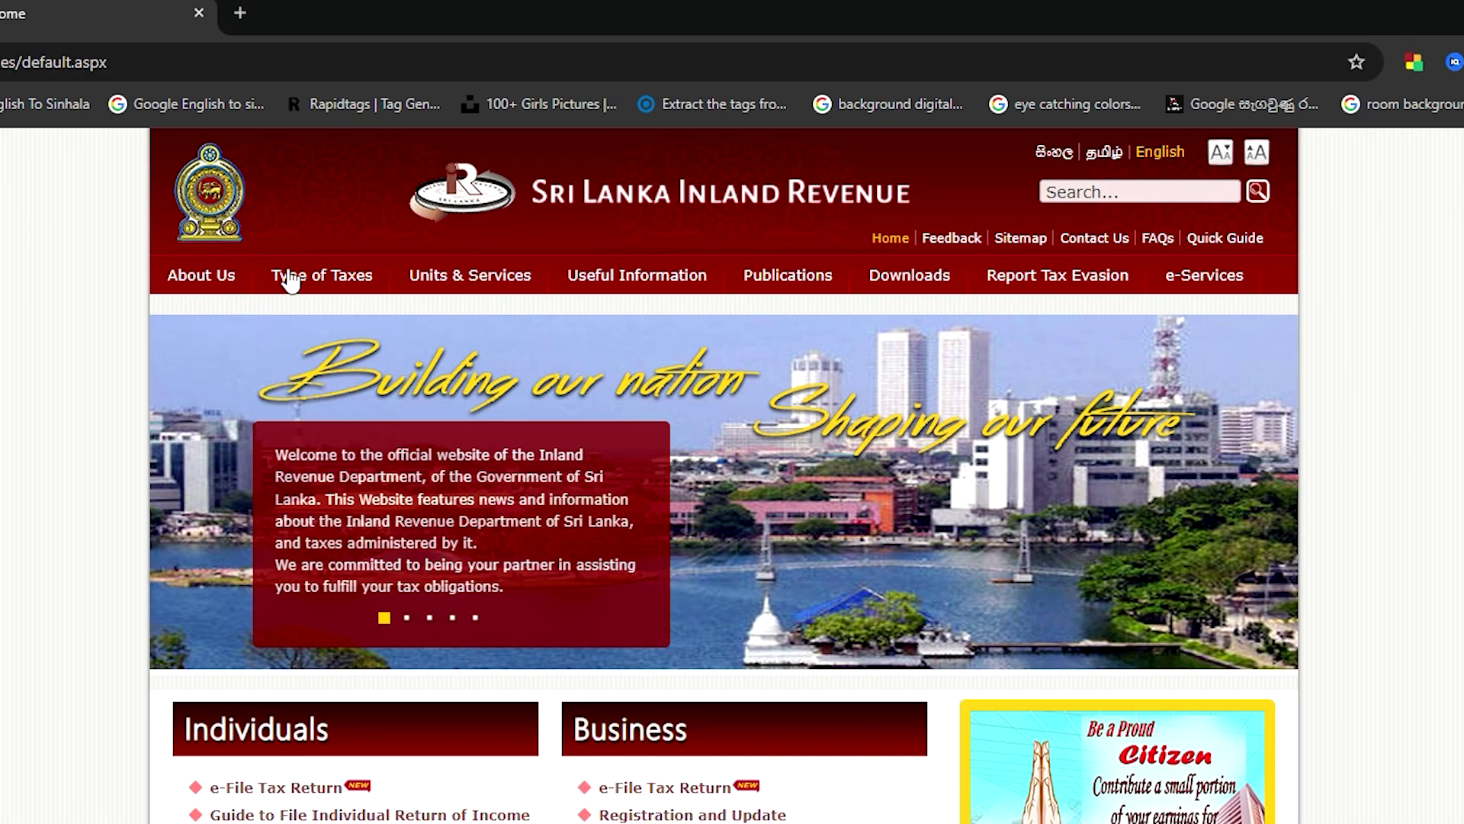
key(alt+Left)
click(467, 556)
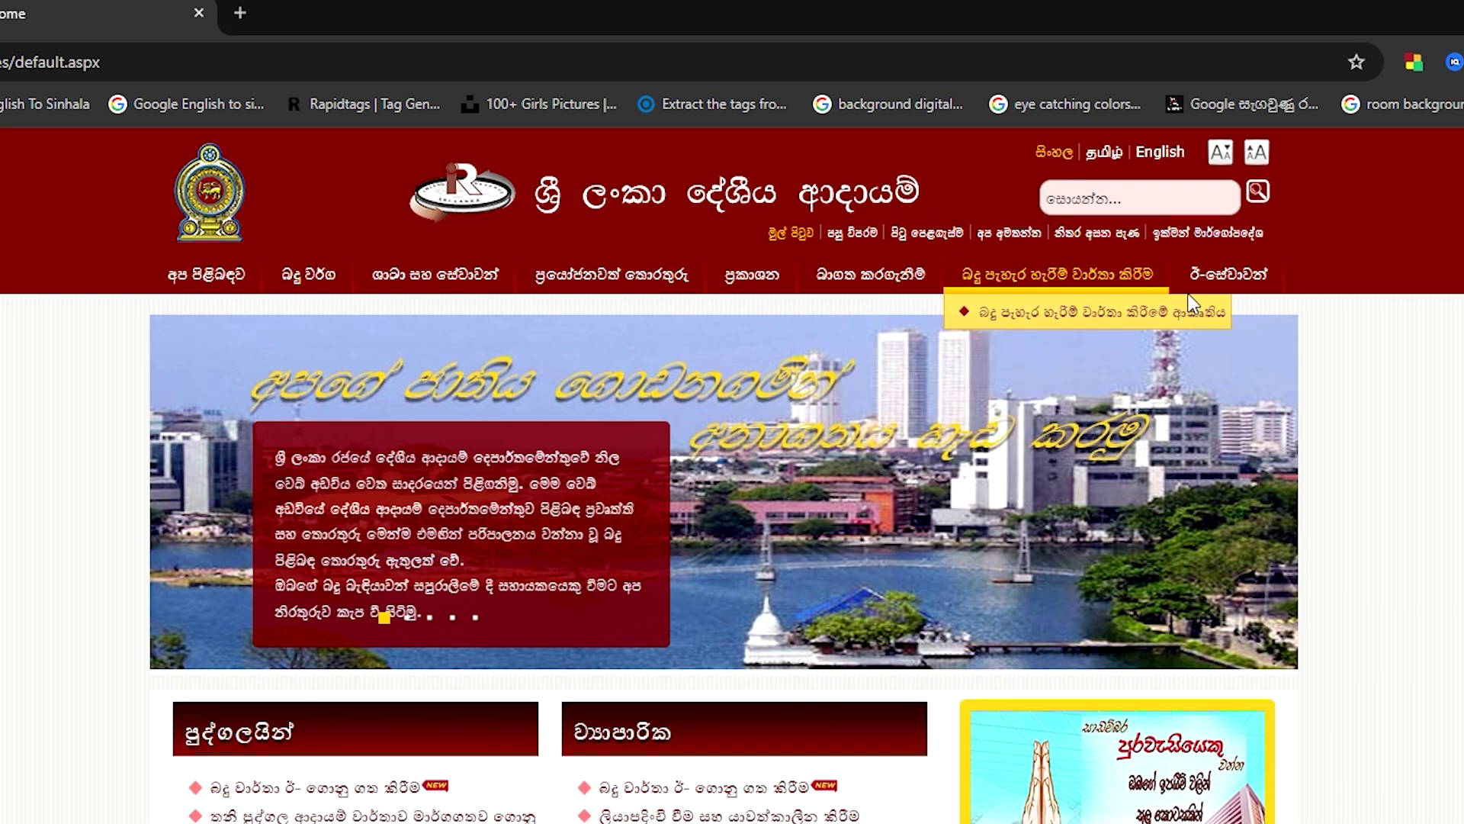
- Open the Access to e-Services page and proceed to login with the Individual Taxpayer profile
mouse_move(1227, 275)
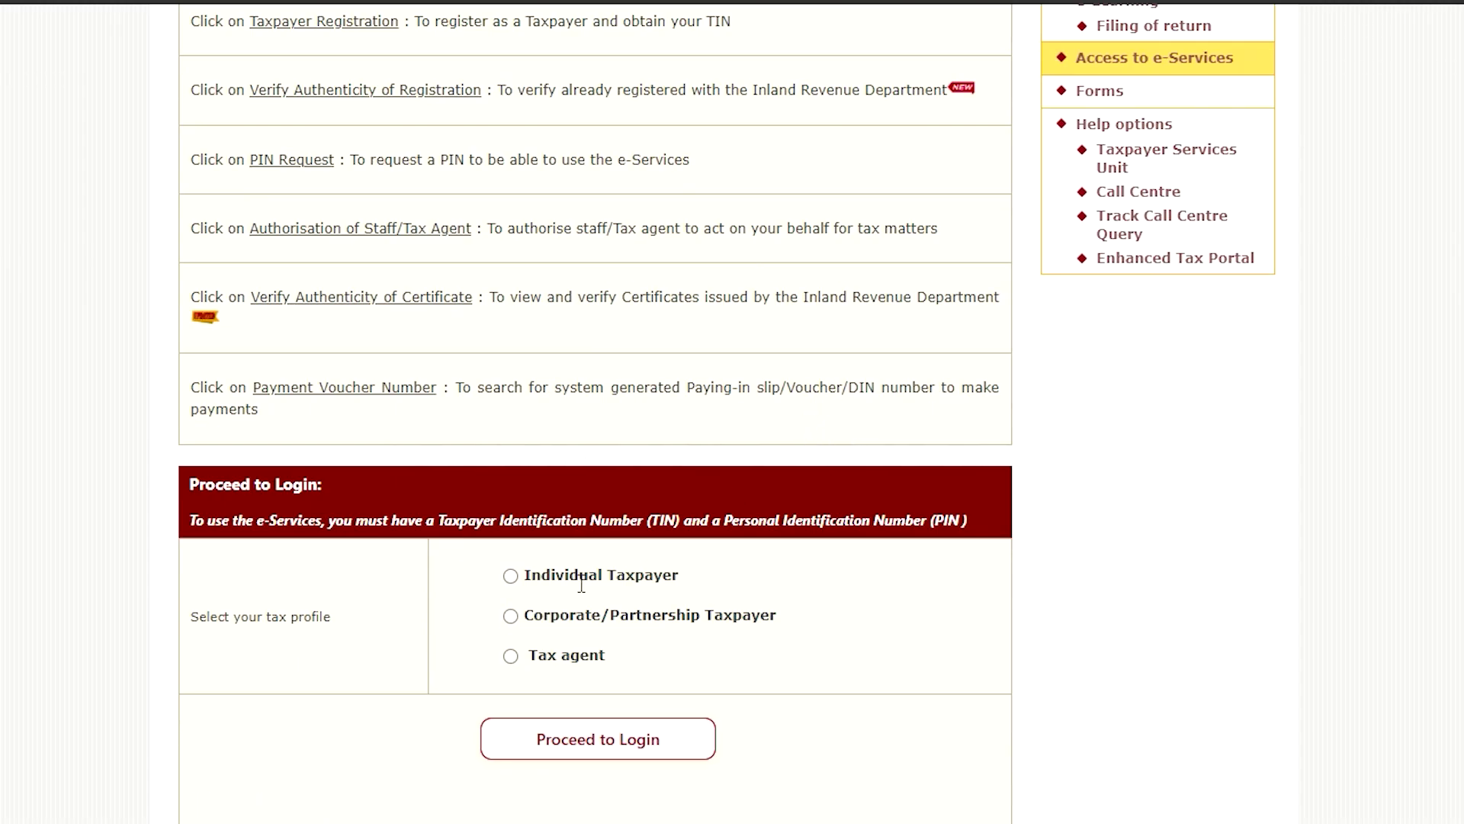
click(512, 575)
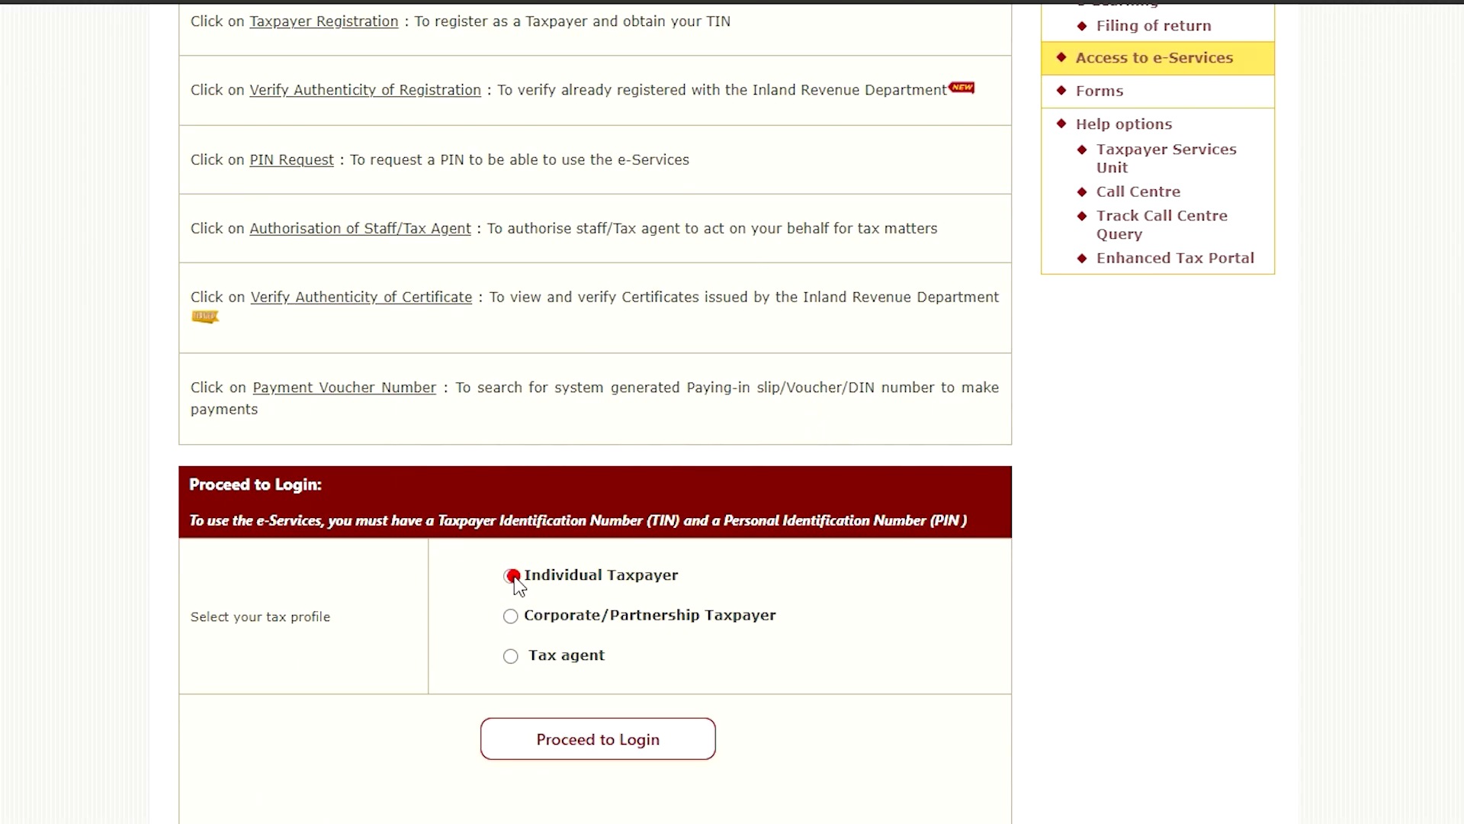
click(587, 738)
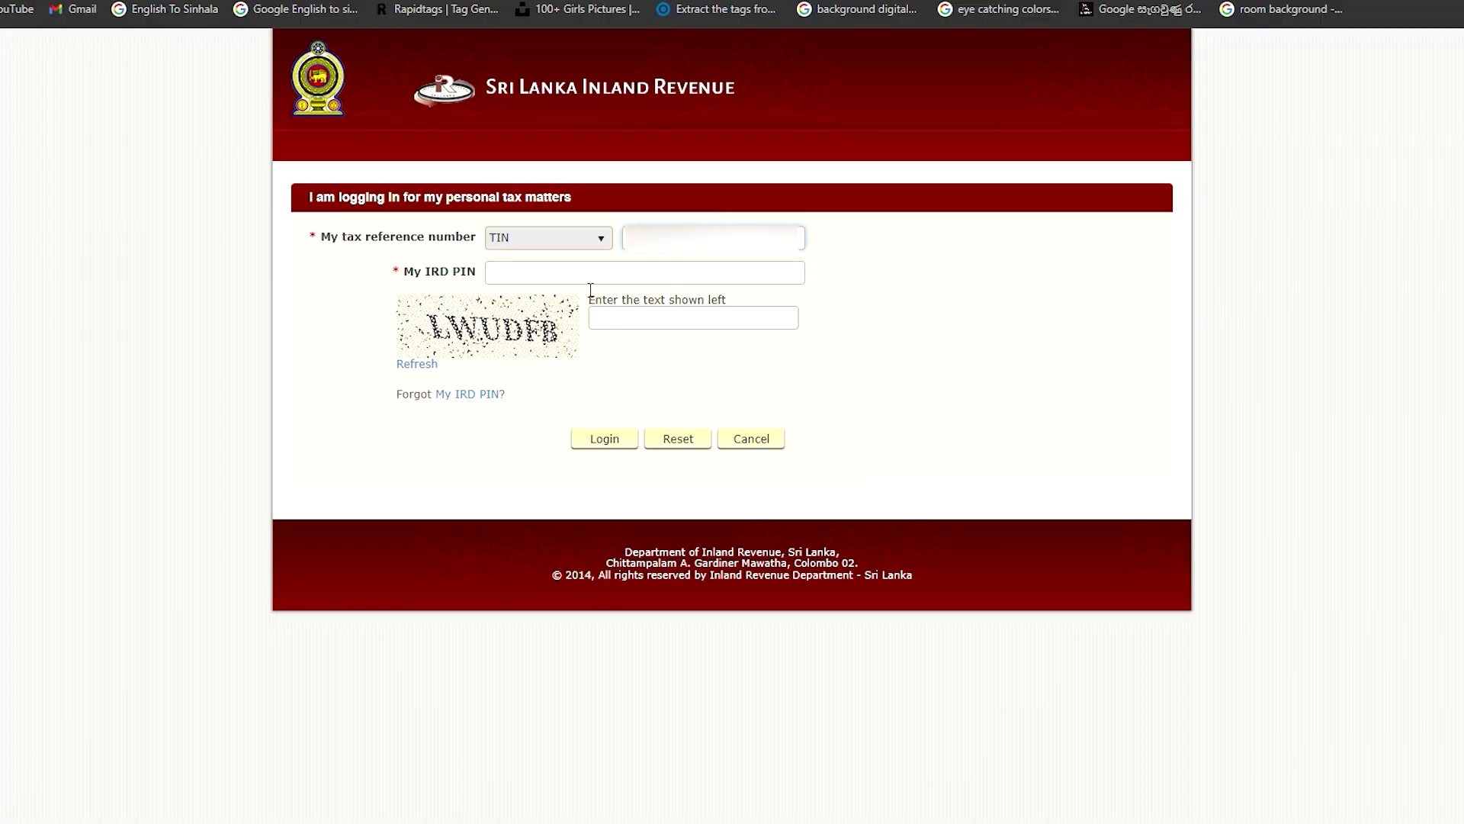
- Log in for personal tax matters with the TIN, the IRD PIN copied from the issued PIN letter, and the captcha text
click(525, 275)
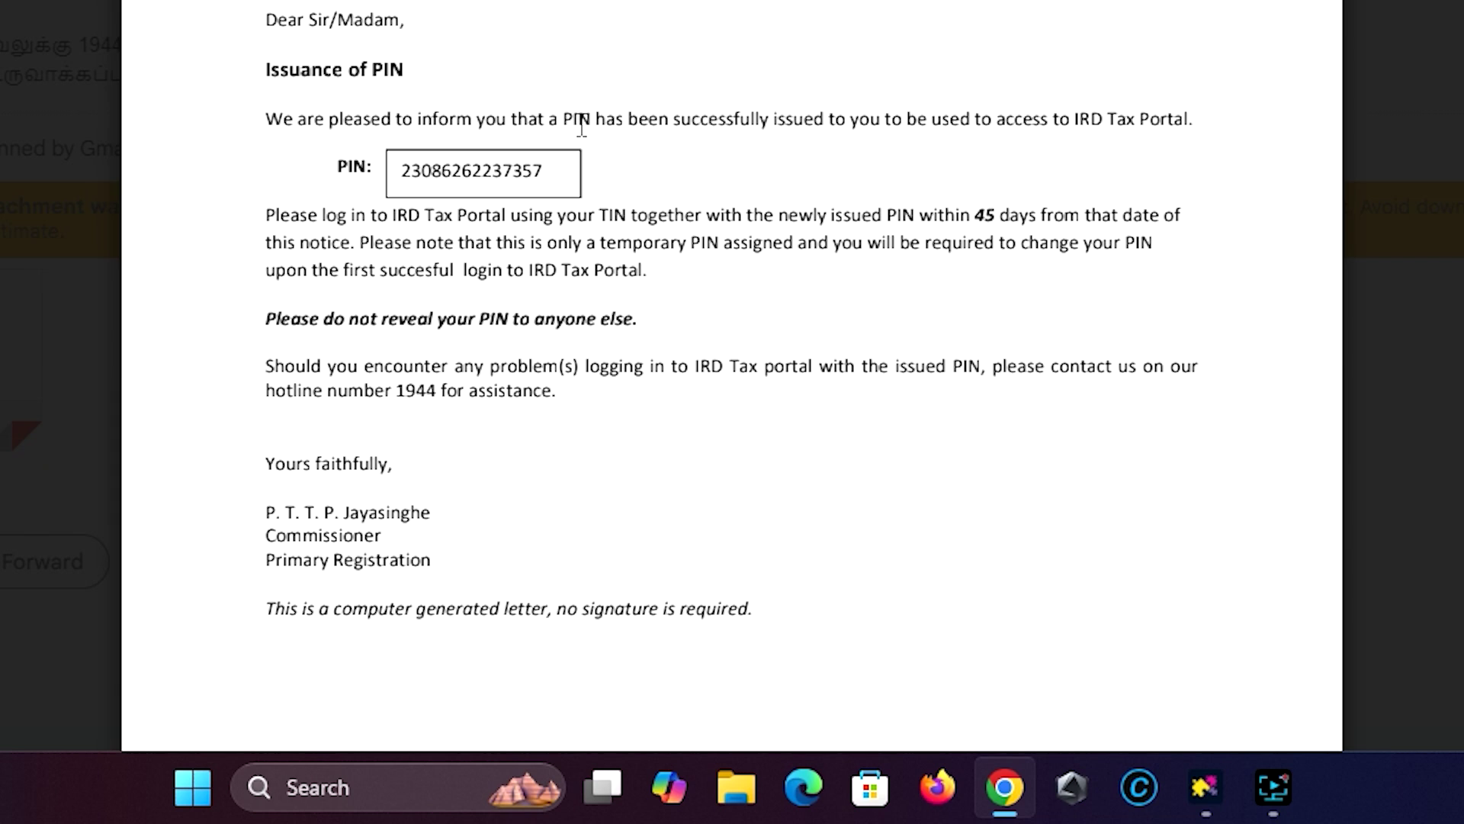
double_click(549, 171)
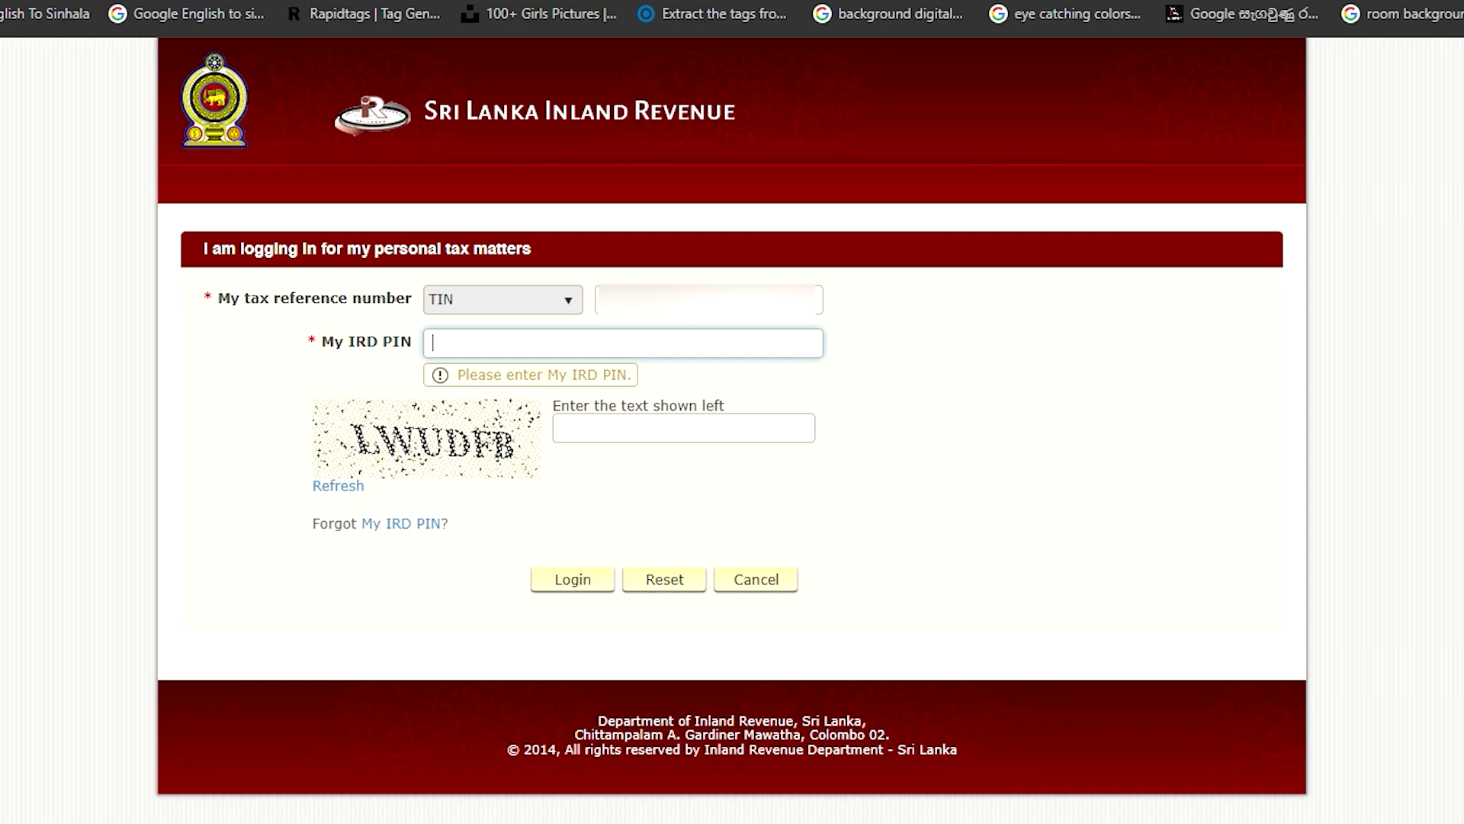
click(516, 337)
click(598, 424)
click(595, 405)
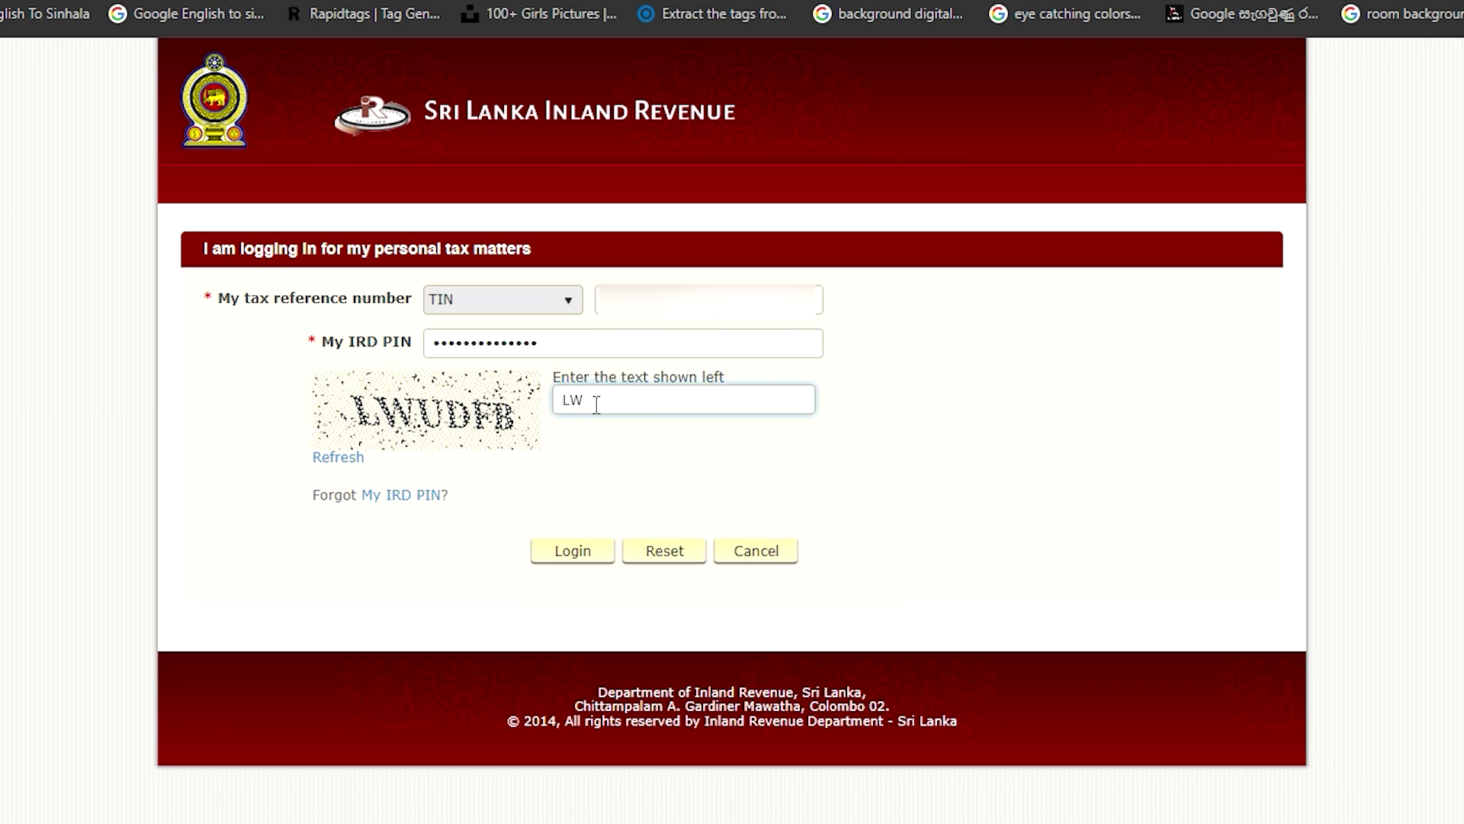
click(578, 552)
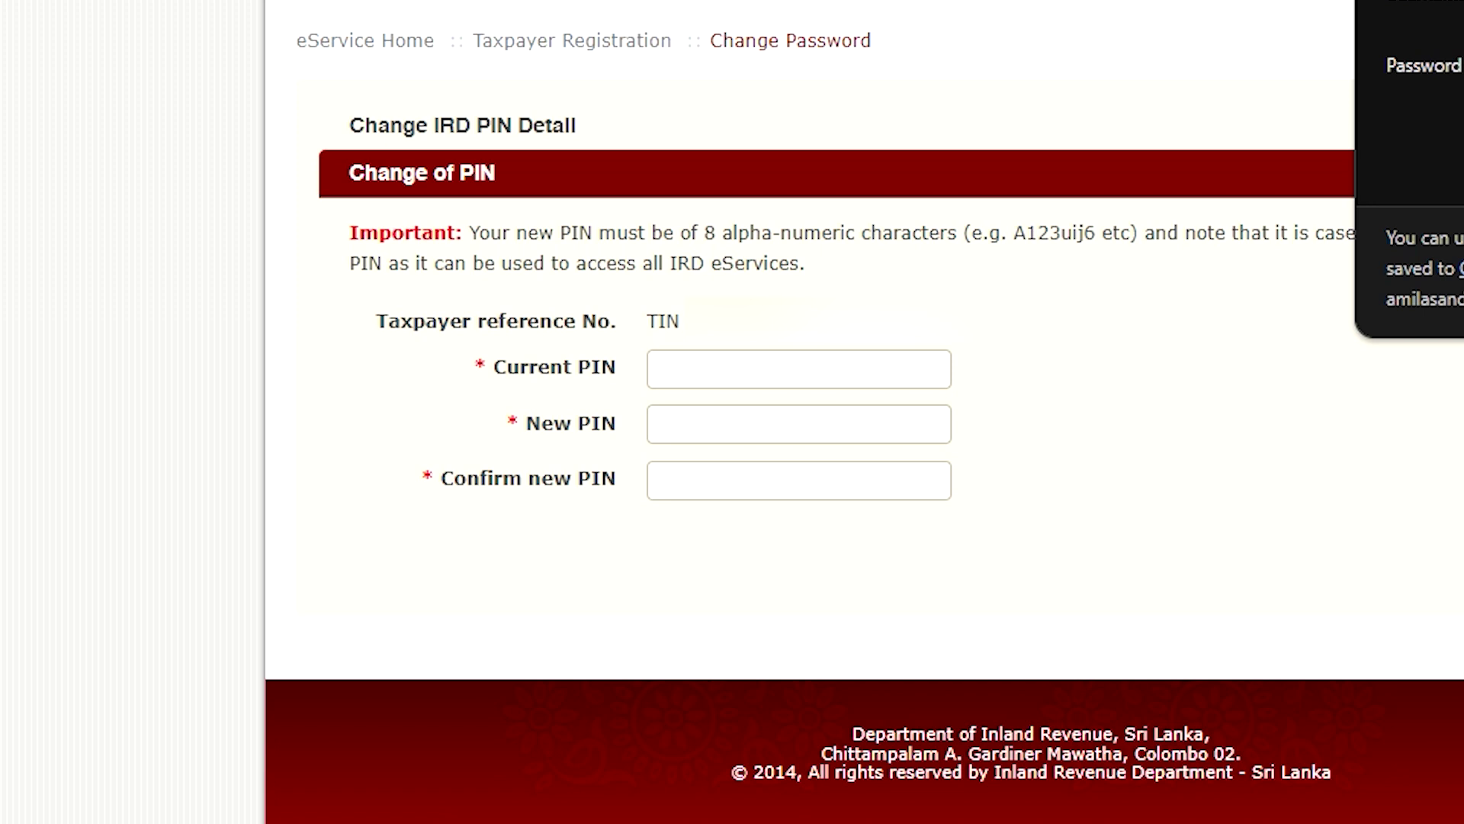
- Replace the temporary IRD PIN by entering the current PIN and a confirmed new PIN, save it, and decline storing the password in the browser
click(706, 369)
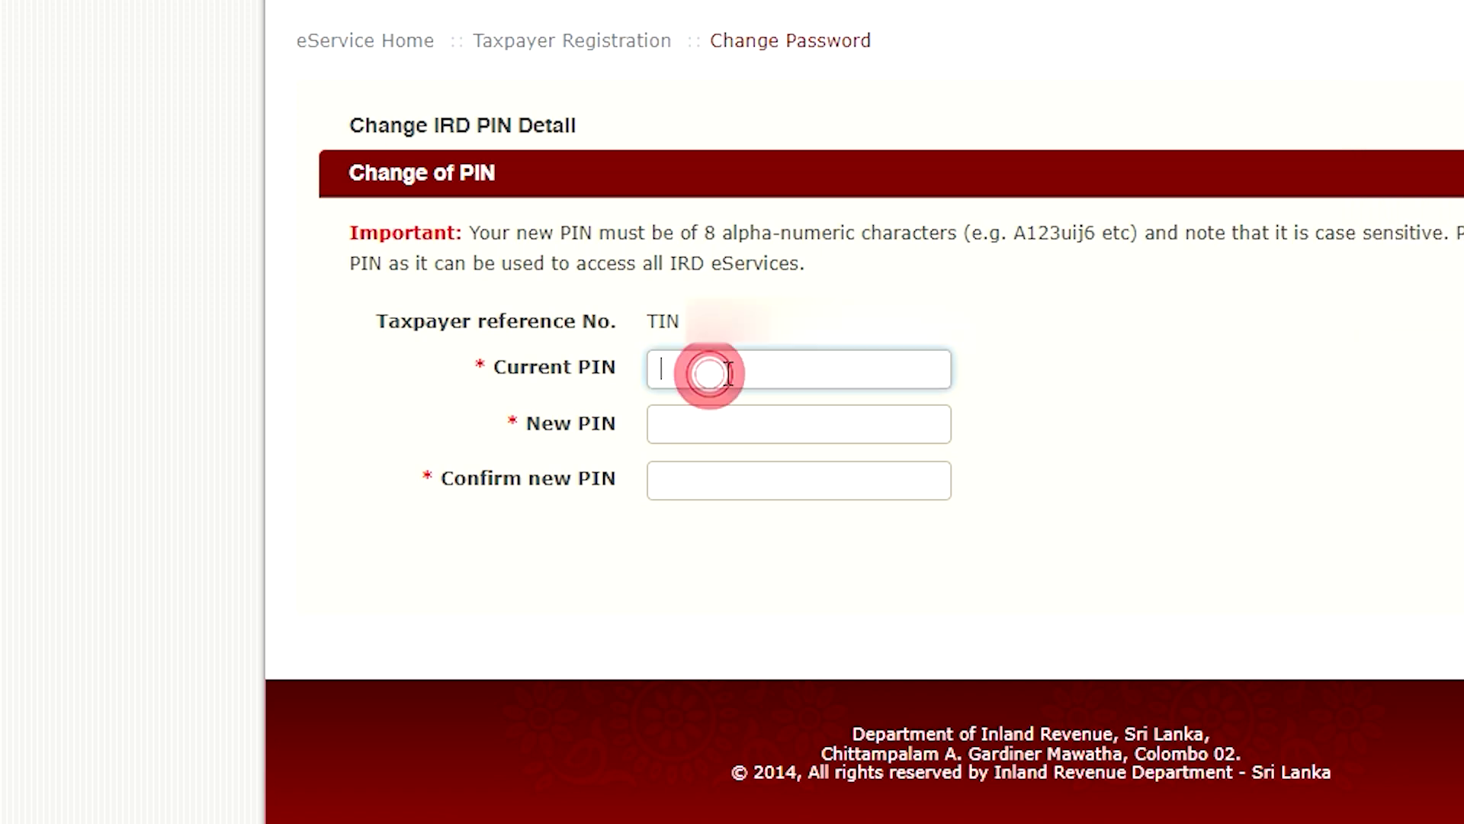
key(ctrl+v)
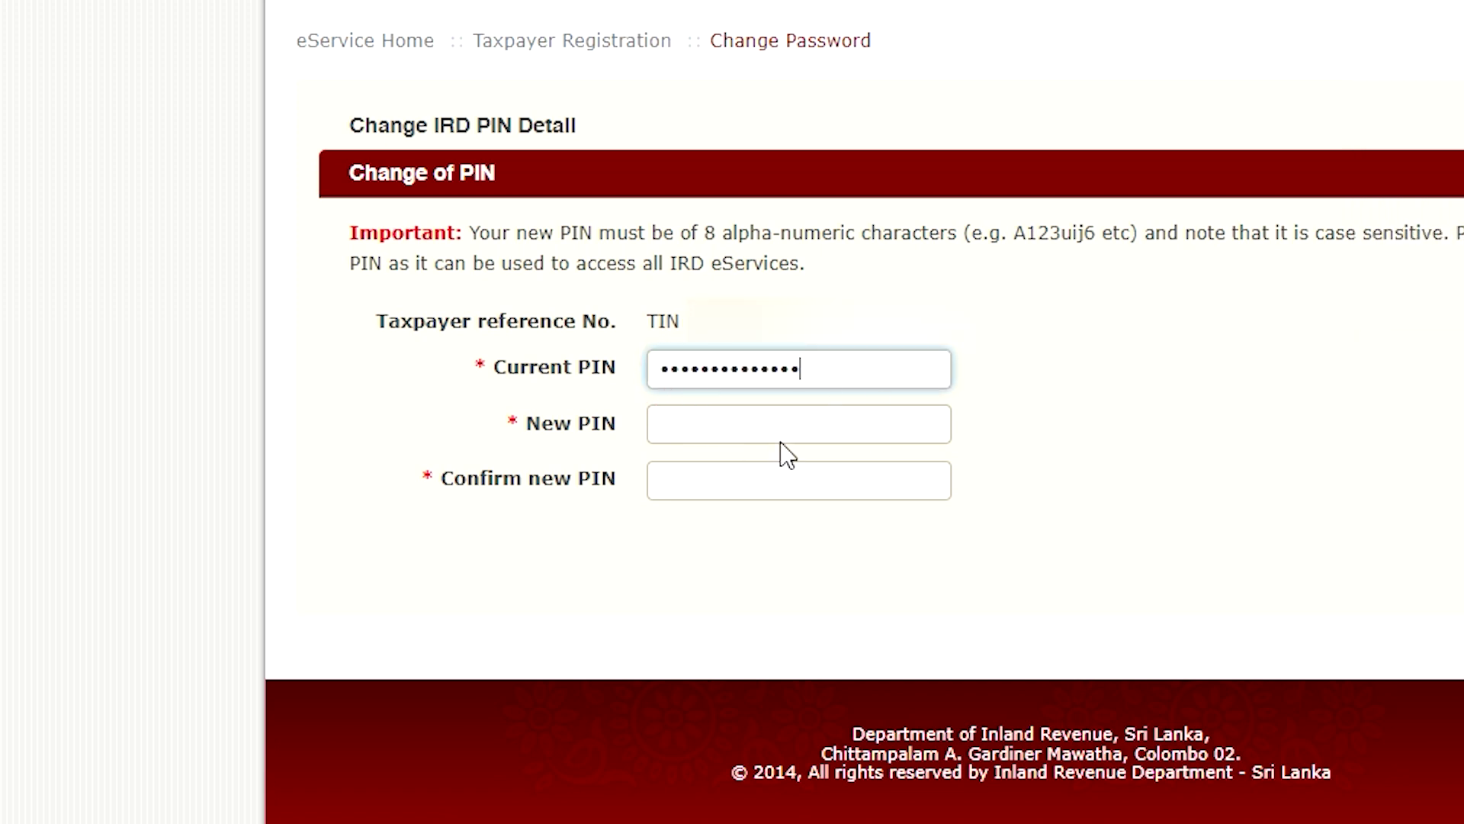
click(719, 432)
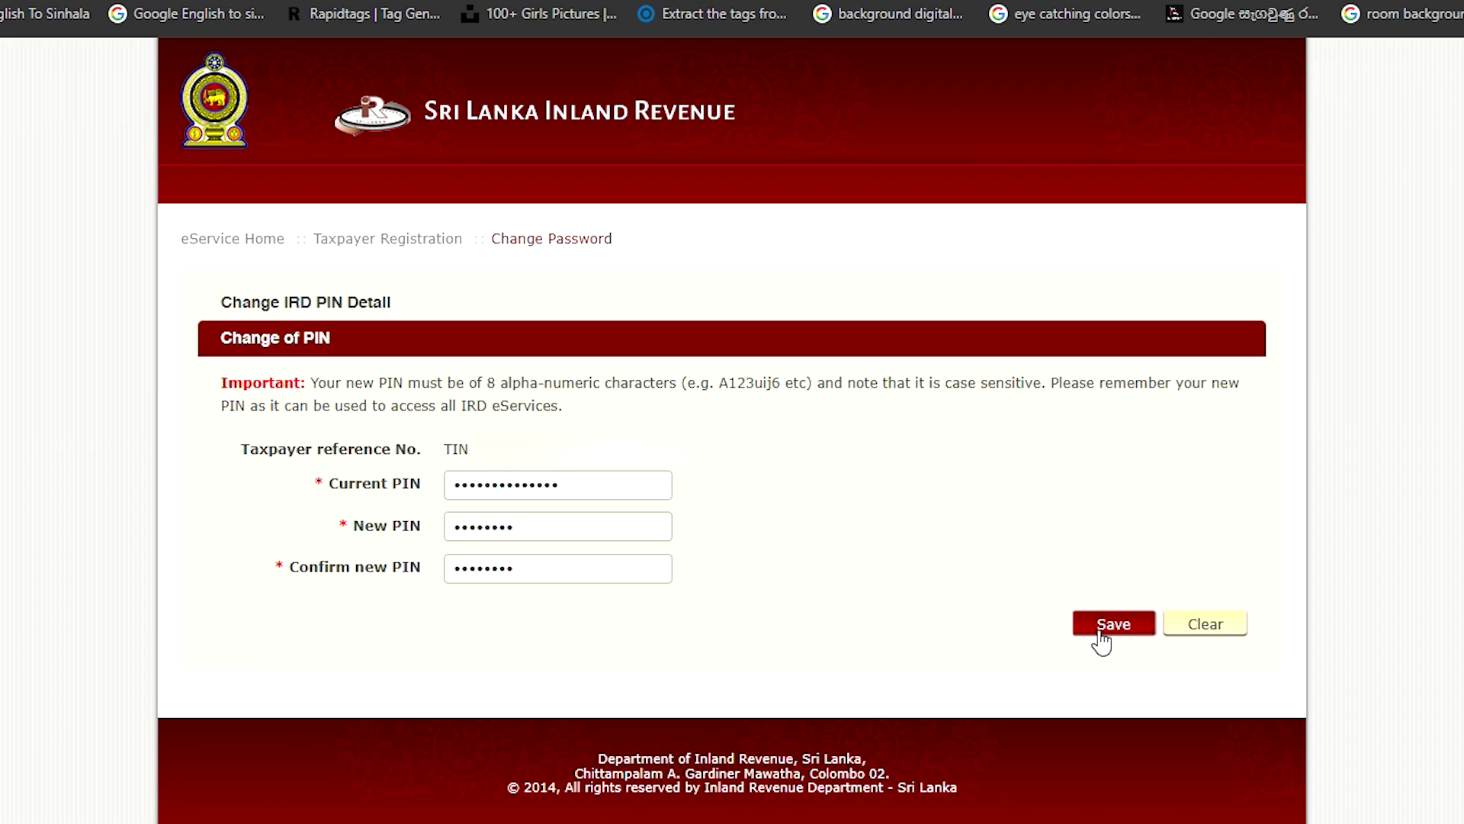
click(1101, 627)
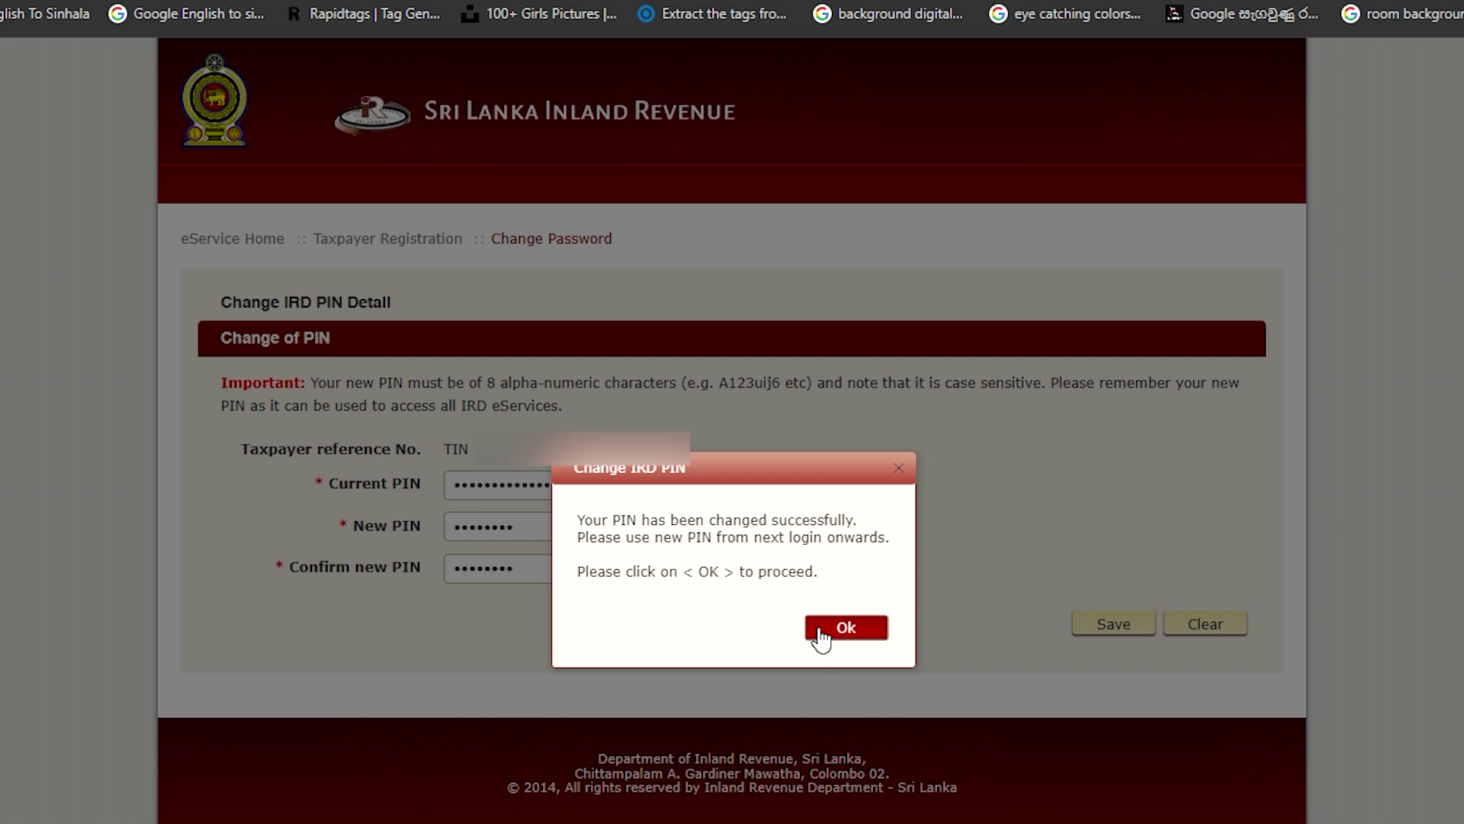
click(860, 633)
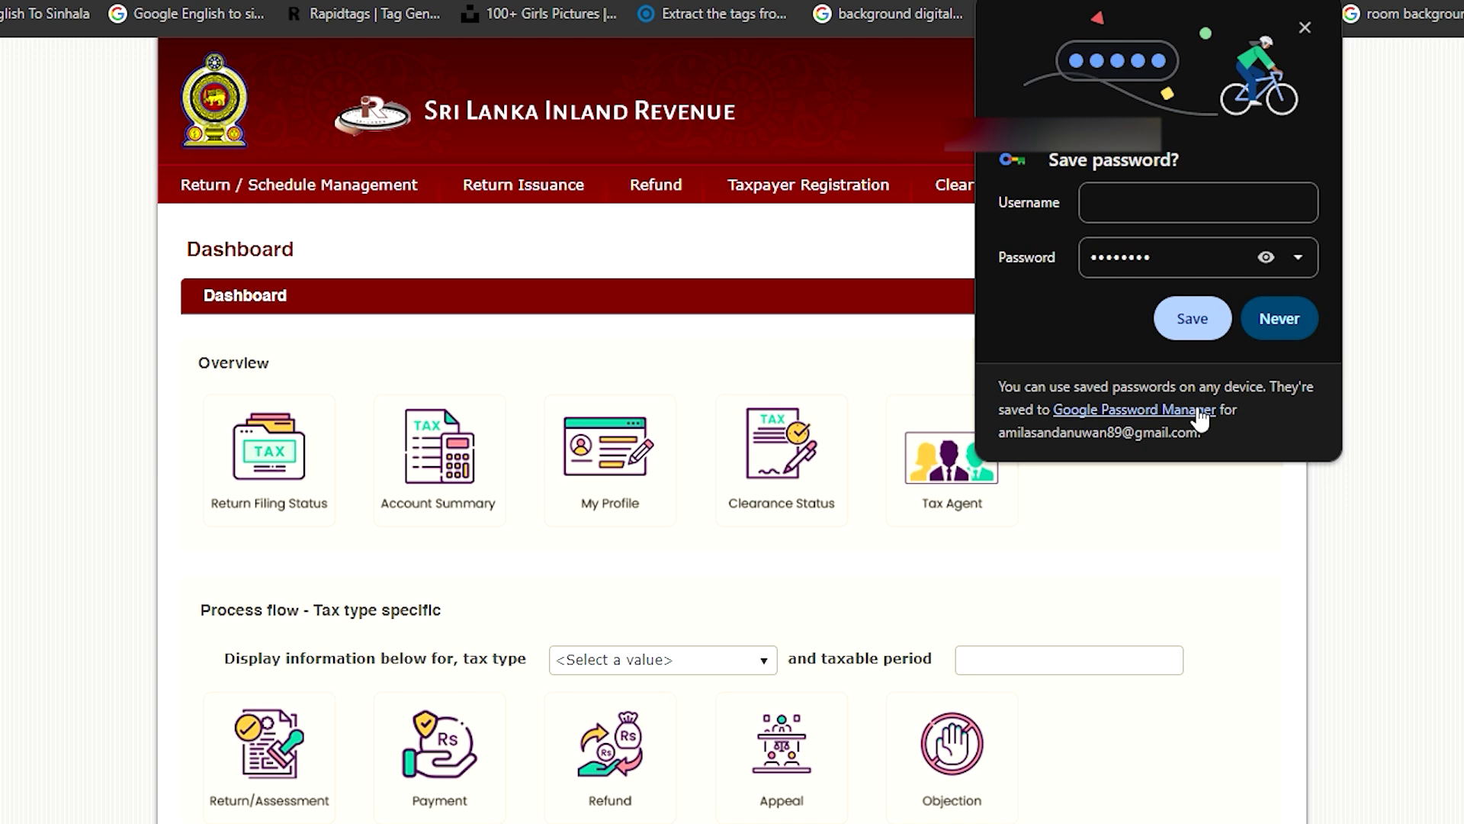
click(1277, 318)
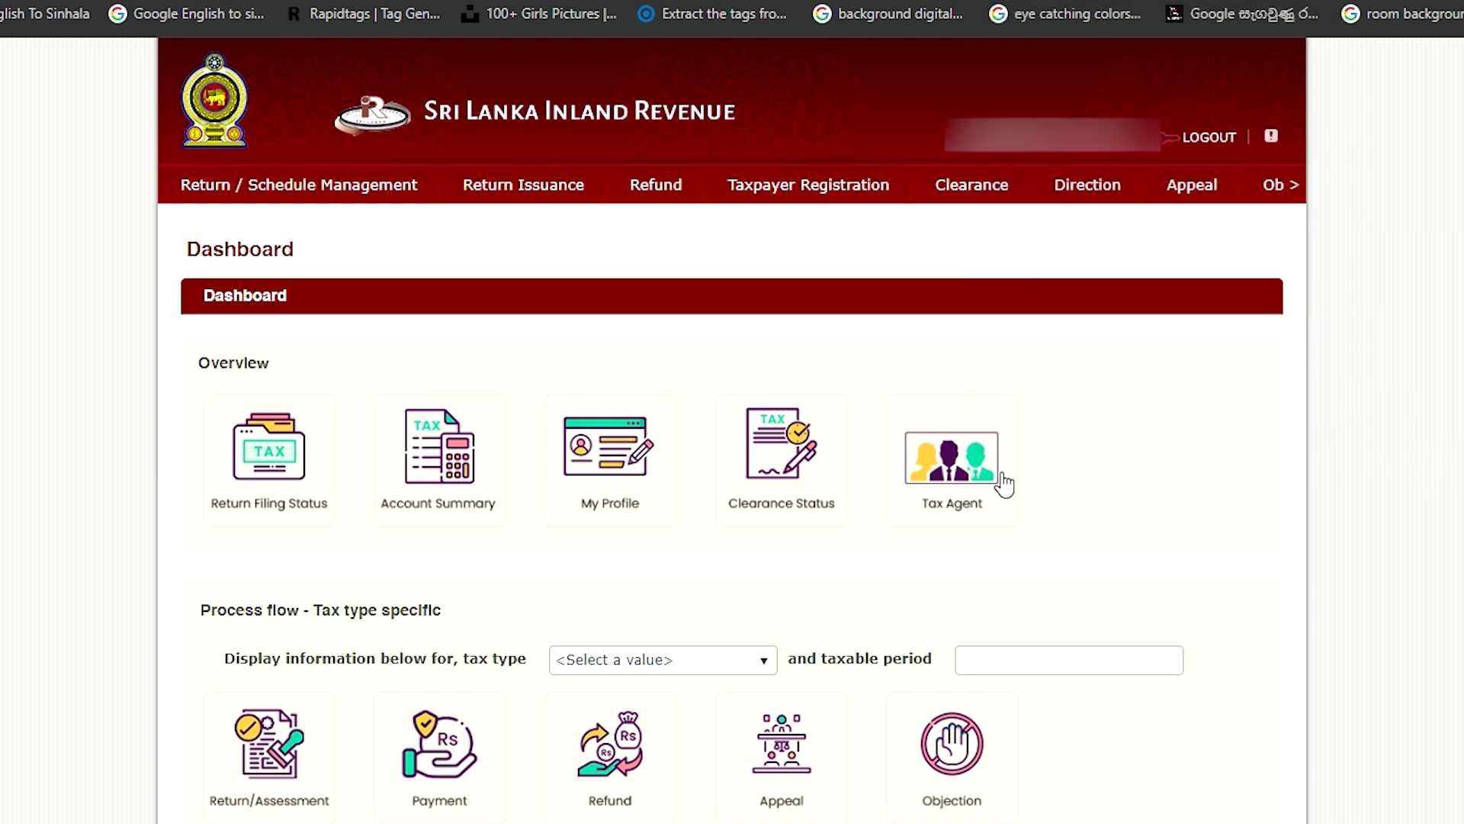